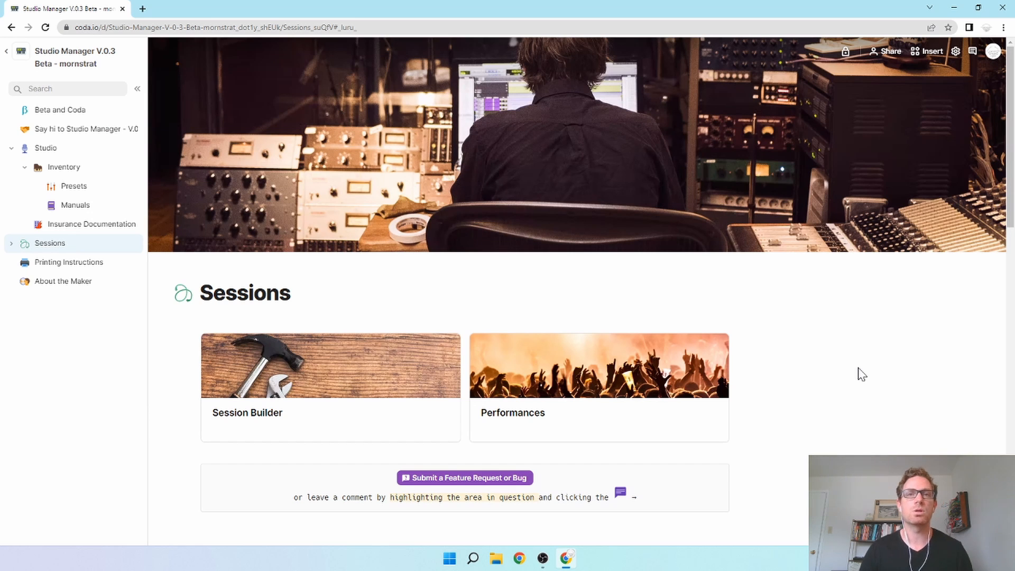
- Look through the Sessions page, including the type options of the Cheap Drones Always Crash session in the summary view
scroll(862, 374, down, 2)
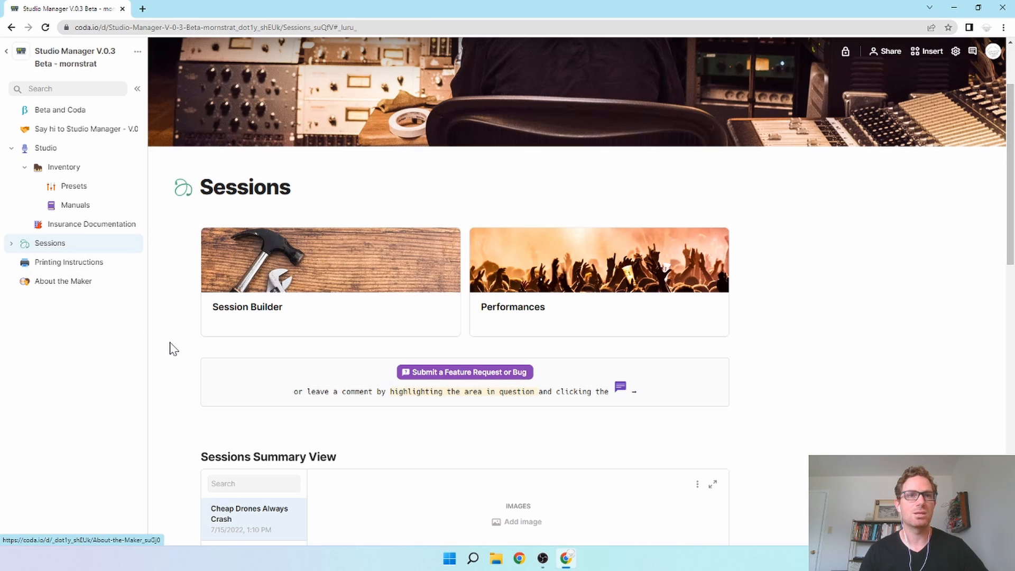
scroll(174, 348, down, 2)
scroll(175, 349, down, 4)
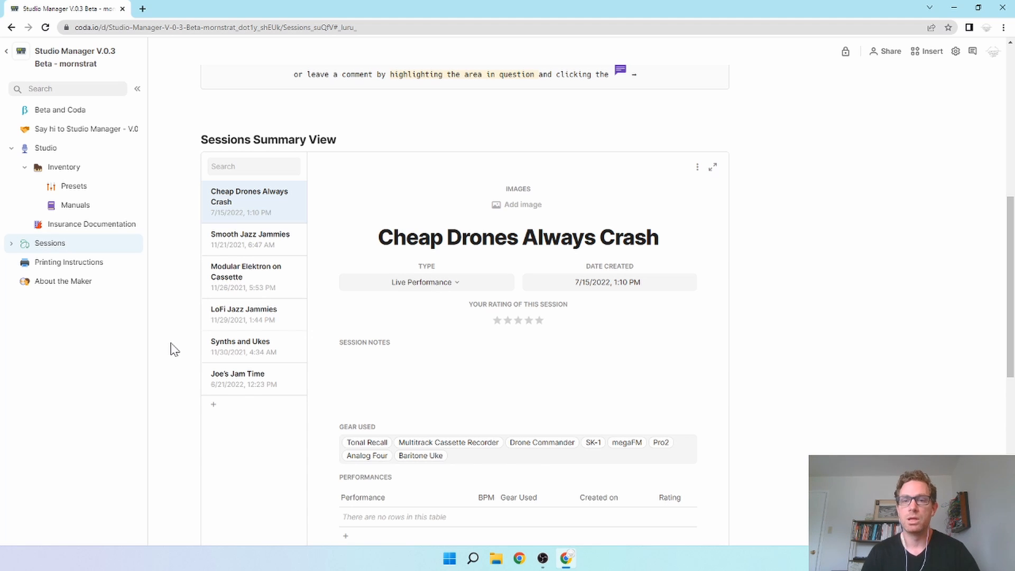
click(458, 287)
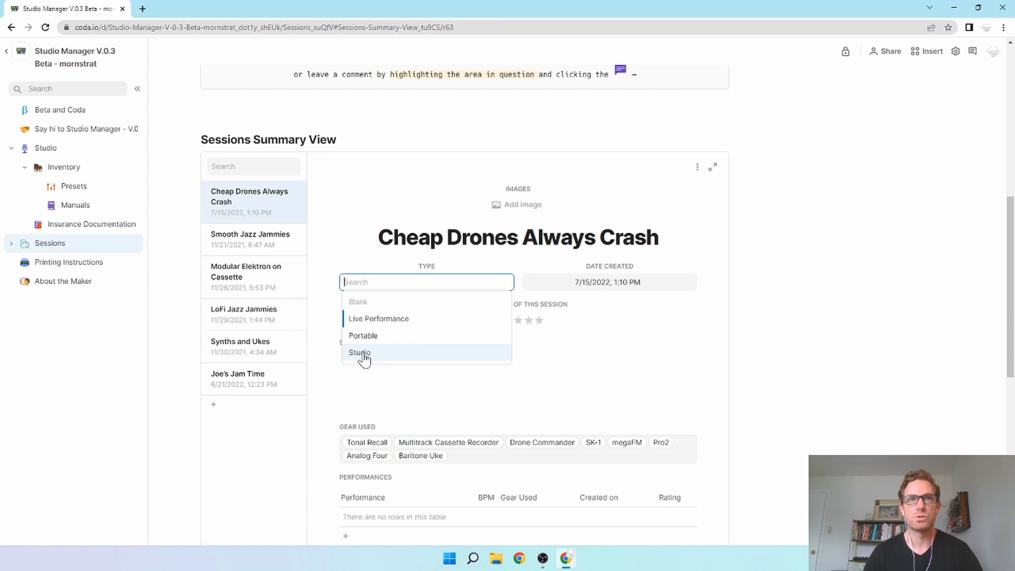
click(428, 269)
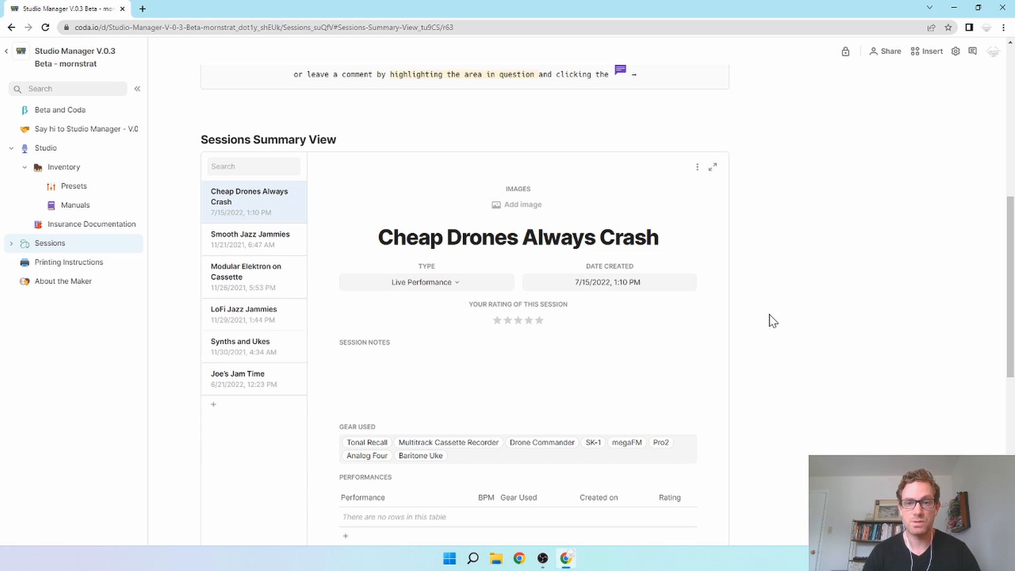
scroll(773, 321, up, 5)
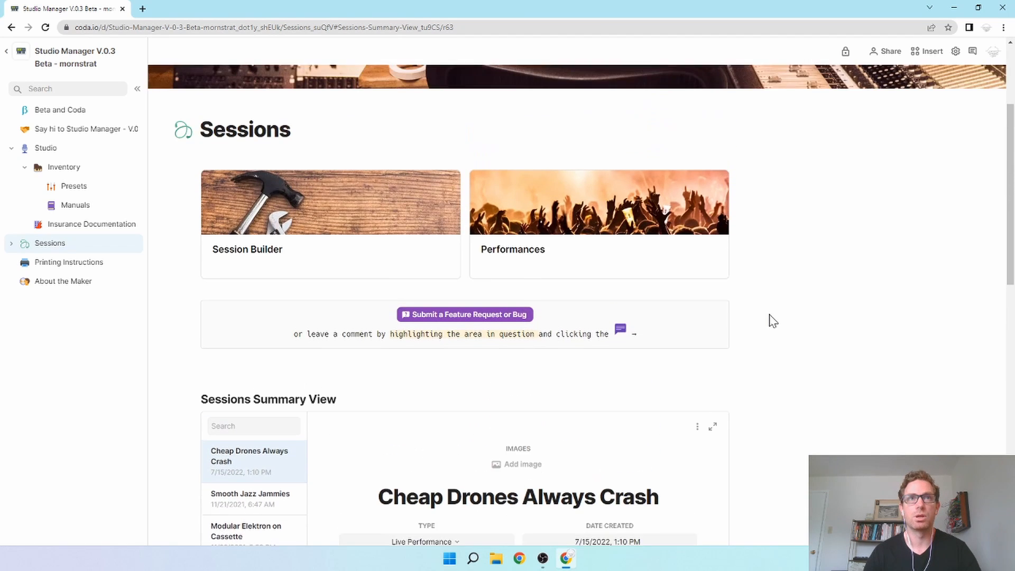
scroll(780, 288, up, 1)
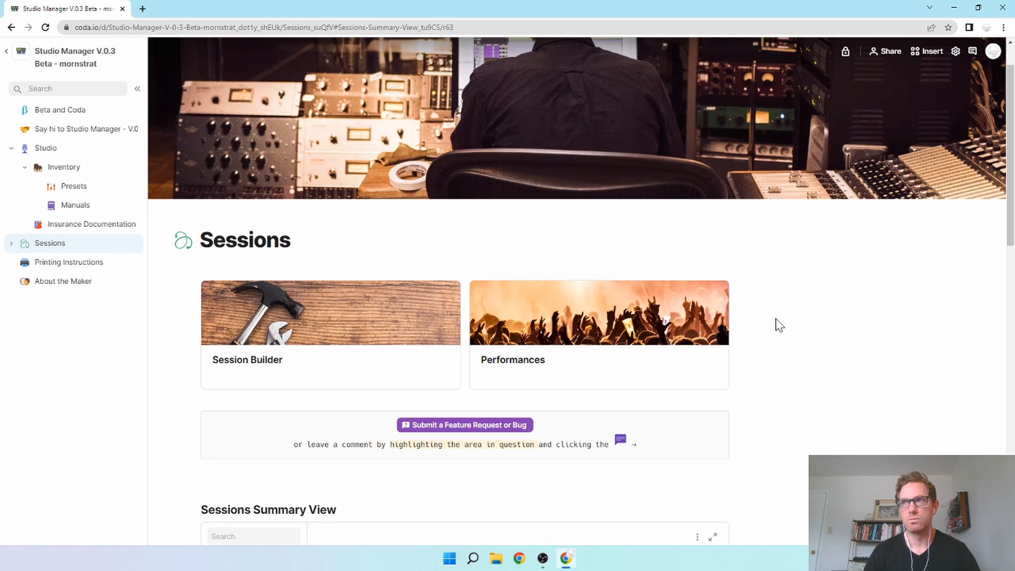
- Go to the Session Builder page and expand its subpages in the document's page list
click(349, 321)
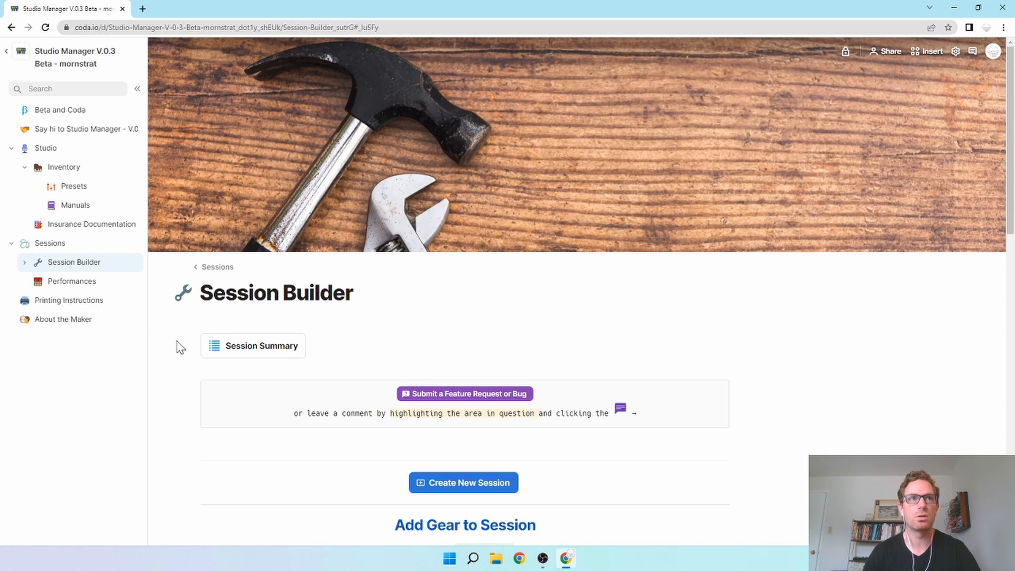
click(24, 262)
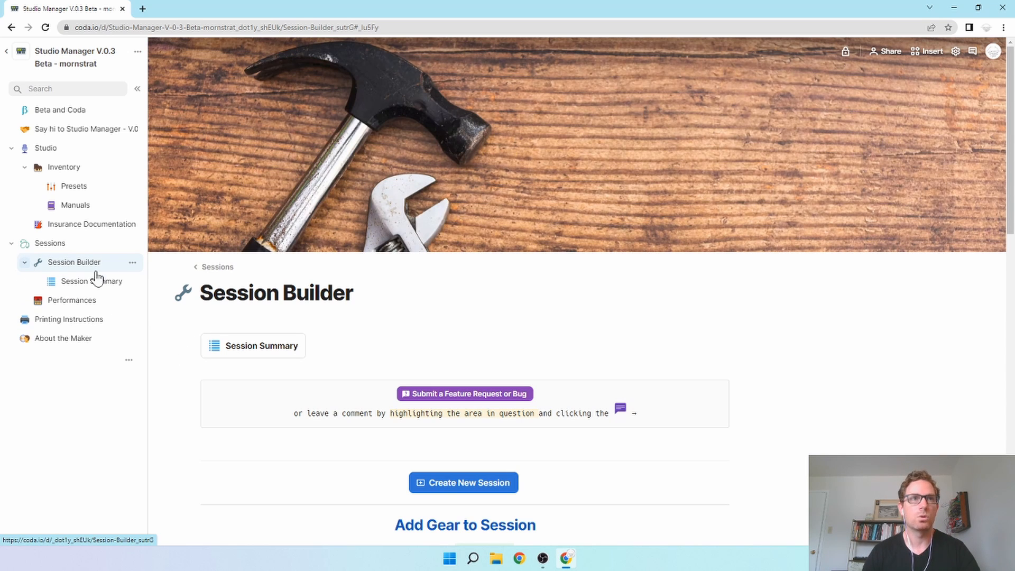
scroll(184, 377, down, 4)
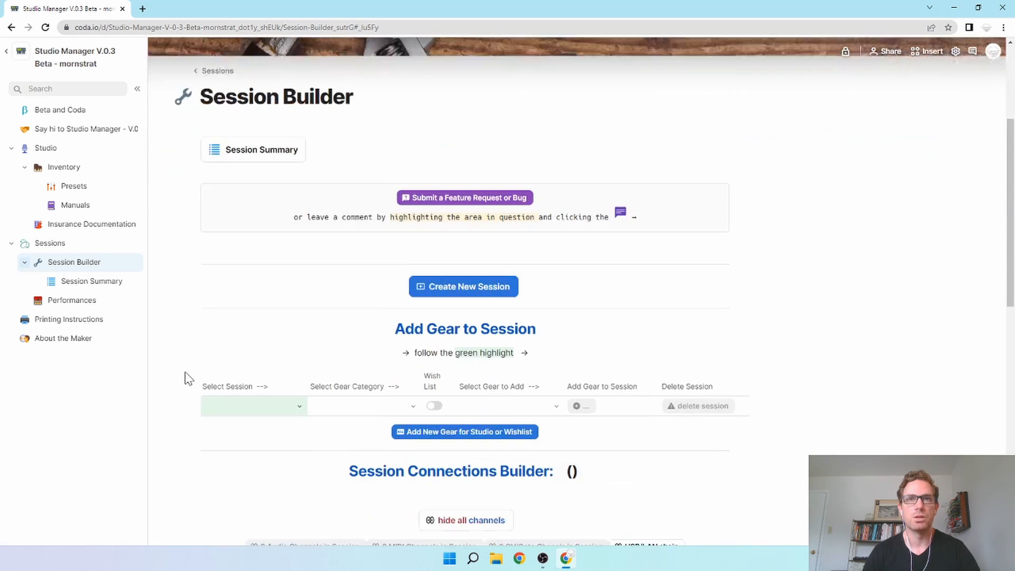
scroll(182, 375, up, 2)
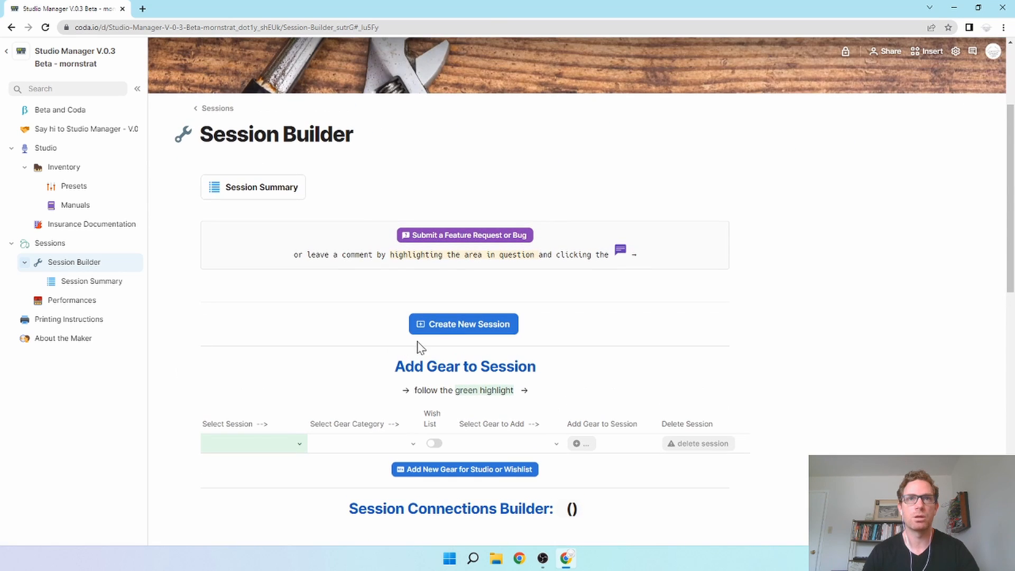
- Create a new session and title it Test Session for Beta
click(473, 333)
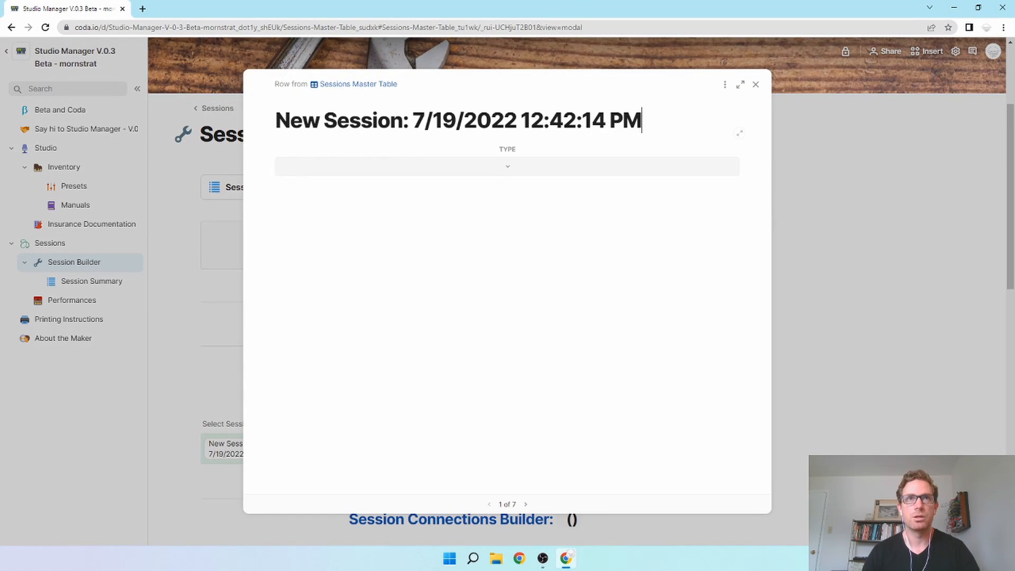
click(303, 120)
drag(276, 120, 643, 122)
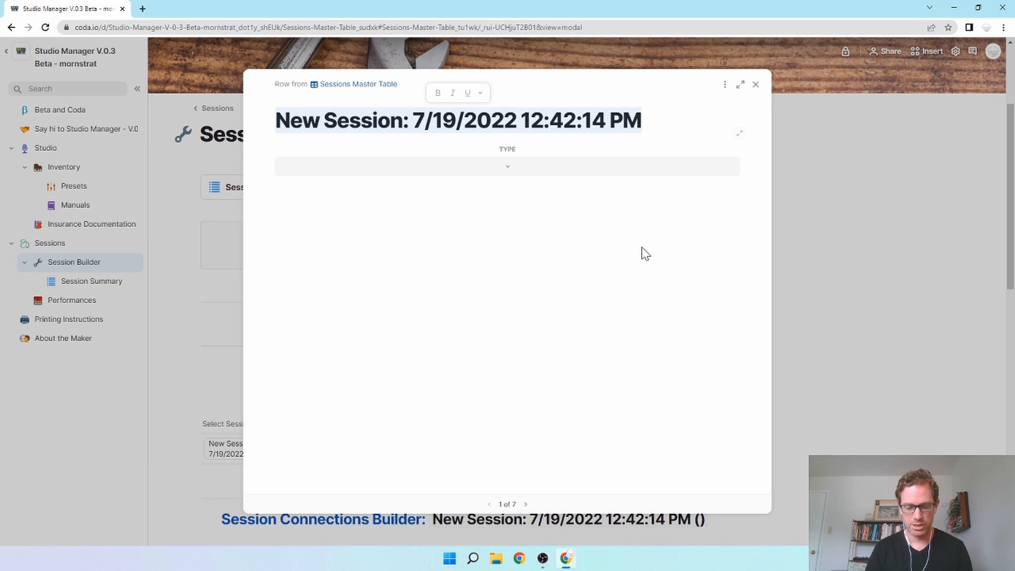
text(Test Sess)
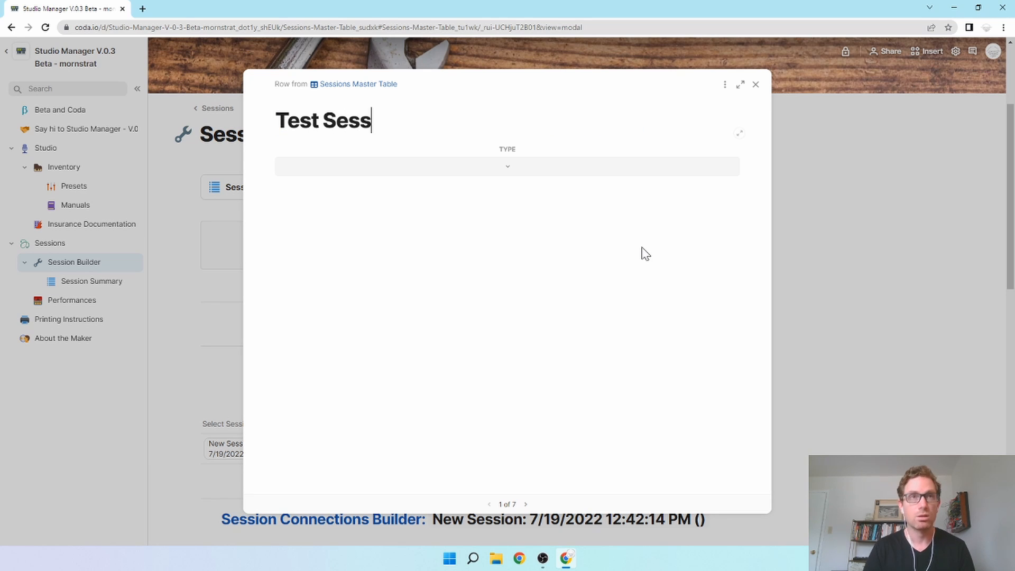
text(ion for Beta)
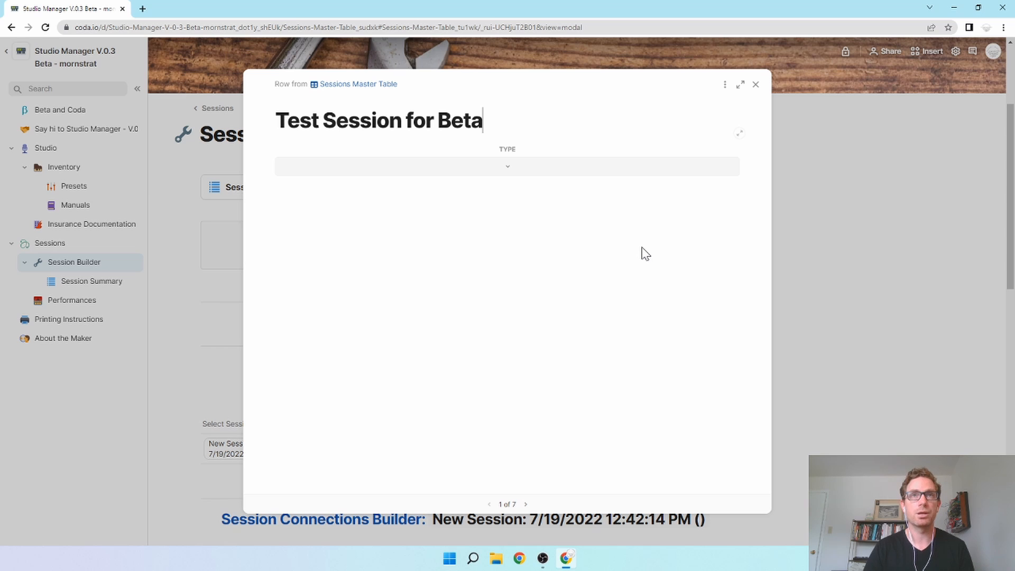
- Set the new session's type to Live Performance and close its details
click(511, 167)
click(361, 209)
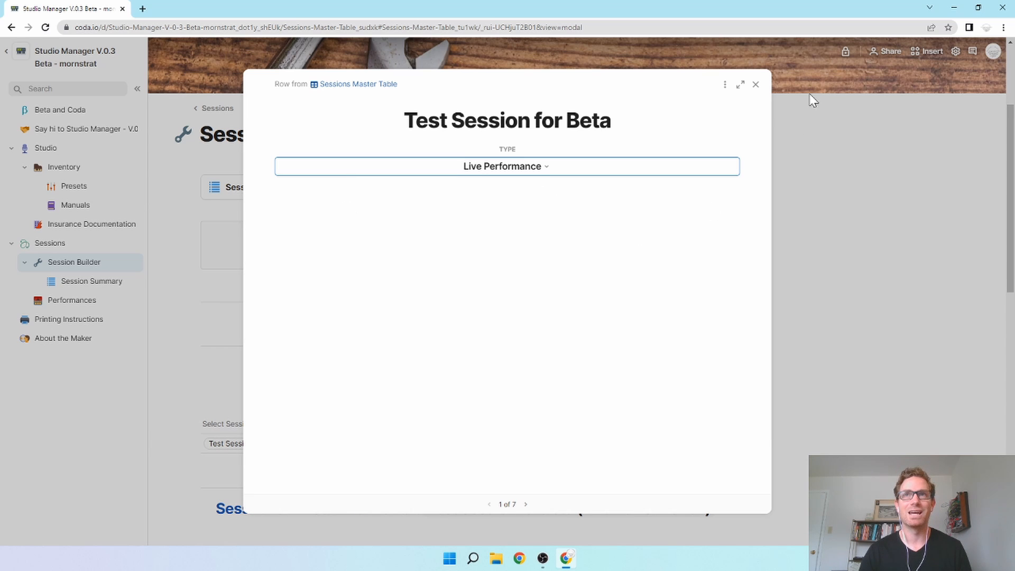
click(757, 85)
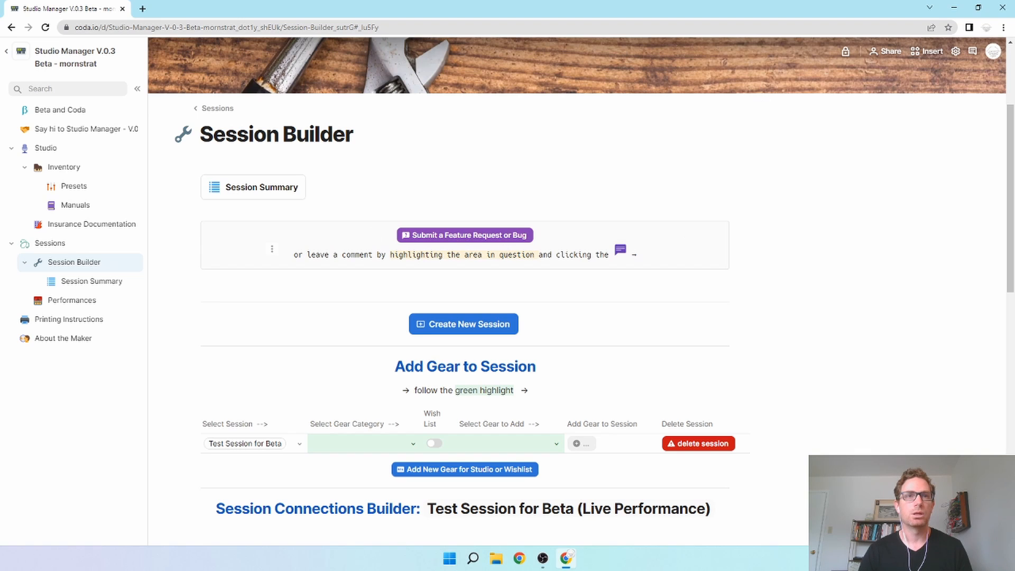
- Add the megaFM from the Synthesizer gear category to Test Session for Beta
scroll(278, 380, down, 2)
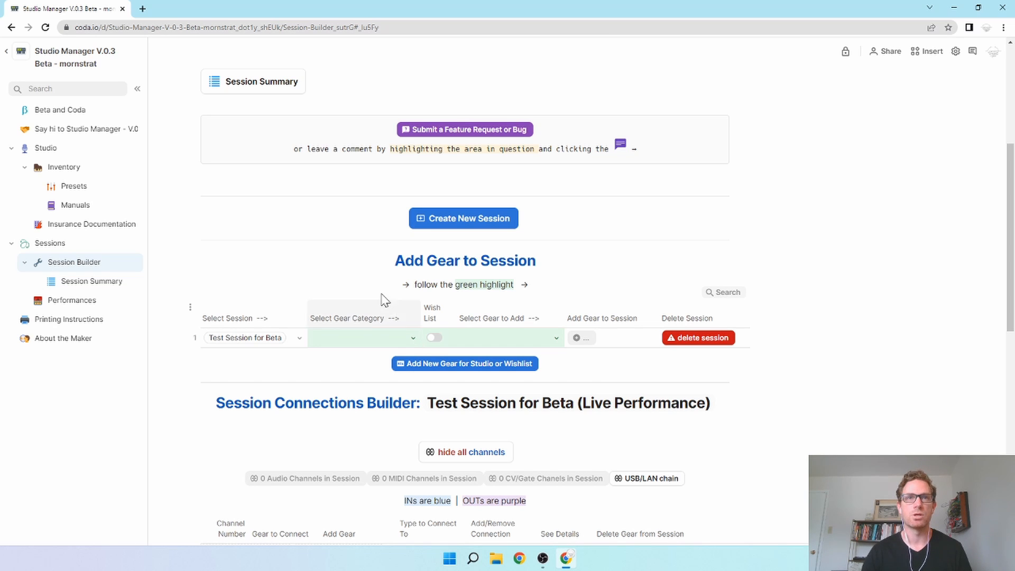
click(412, 341)
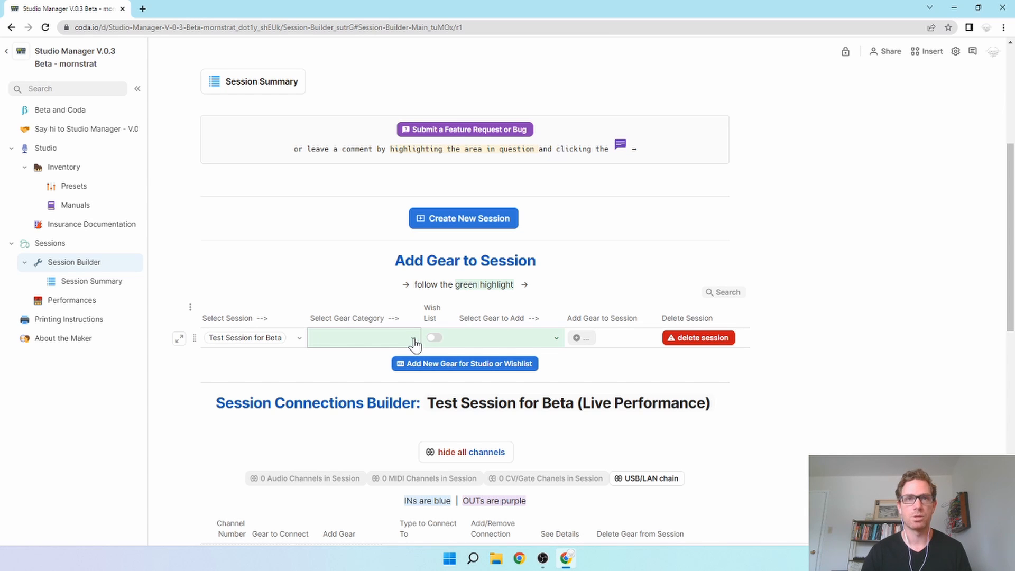
text(synt)
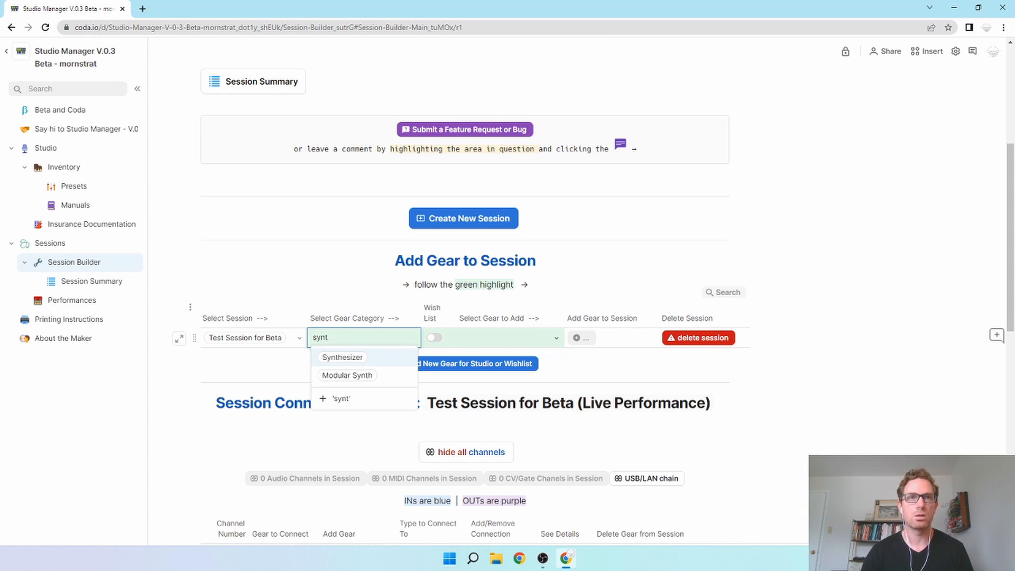
click(342, 358)
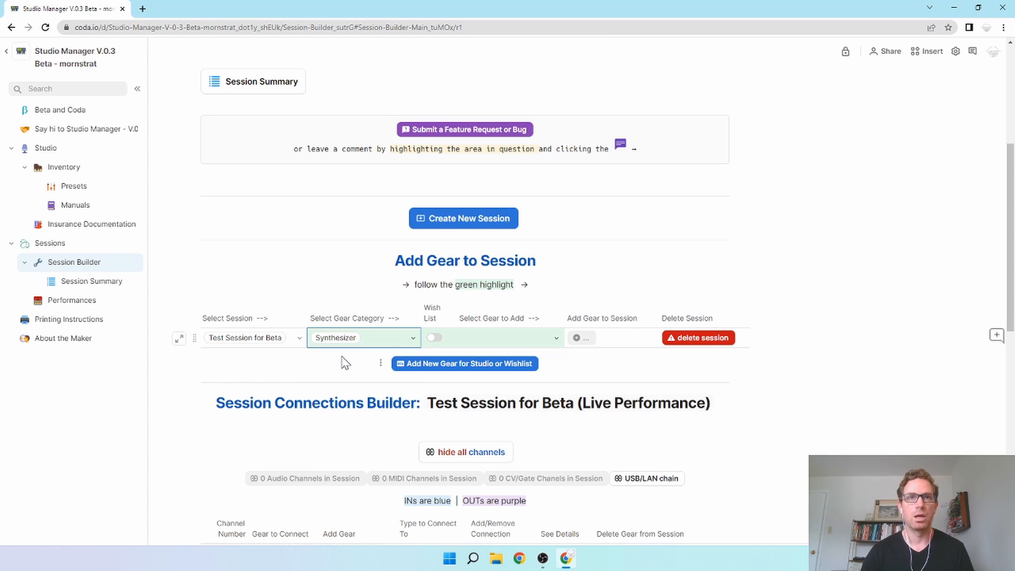
click(555, 340)
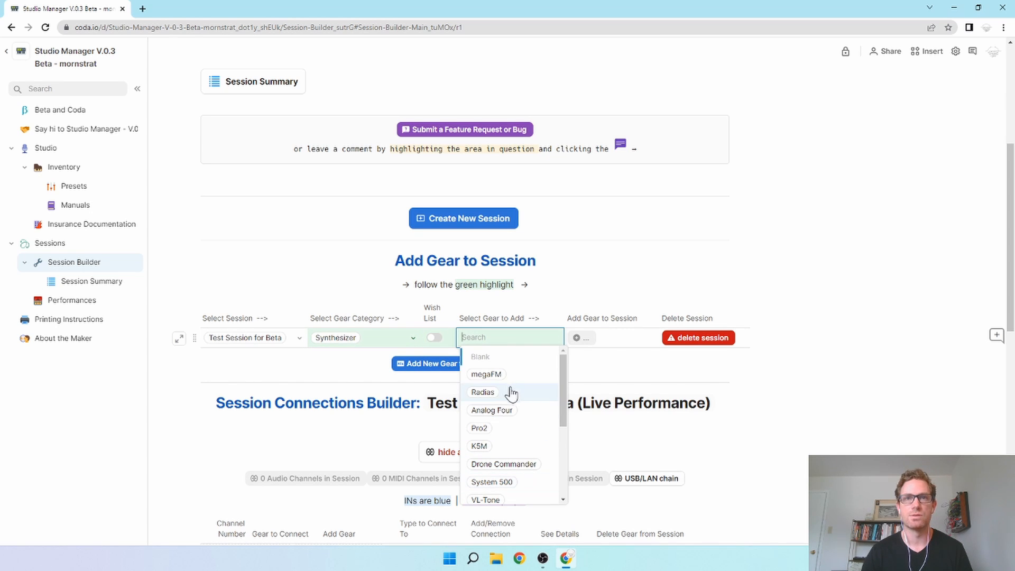
click(487, 375)
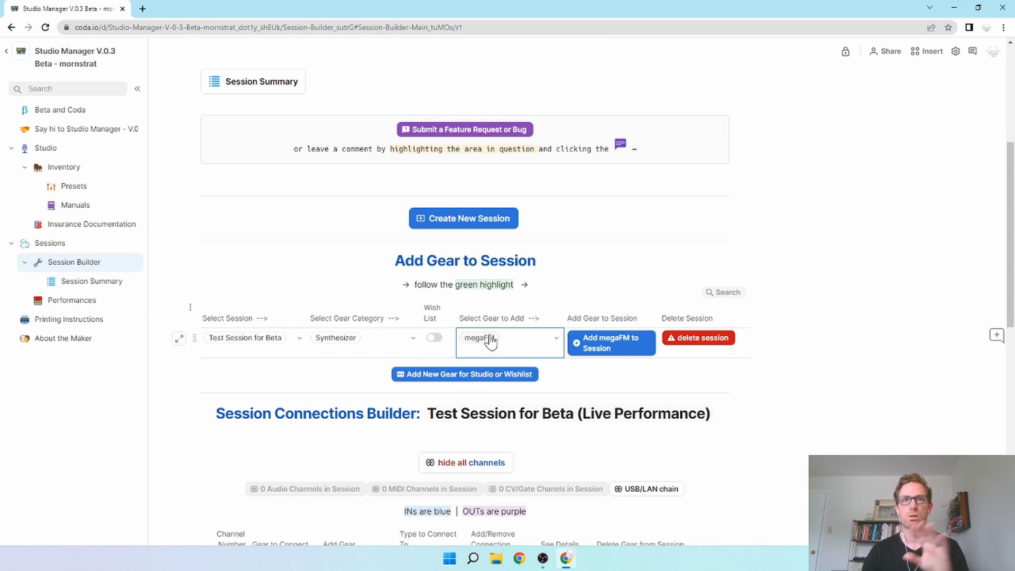
click(612, 343)
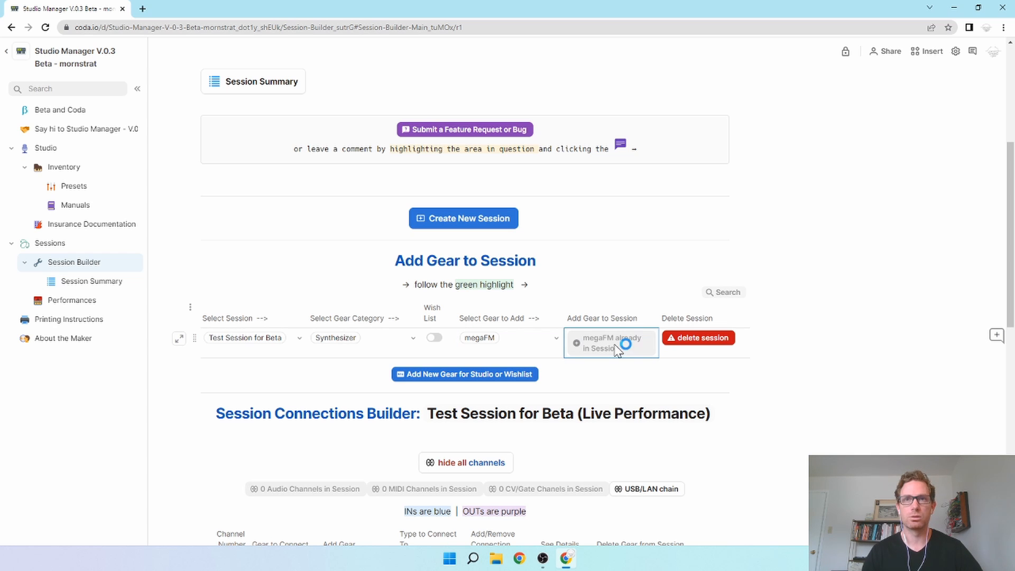
- Choose Analog Four as the gear to connect to the megaFM's Midi In channel and add it to the session
scroll(763, 417, down, 1)
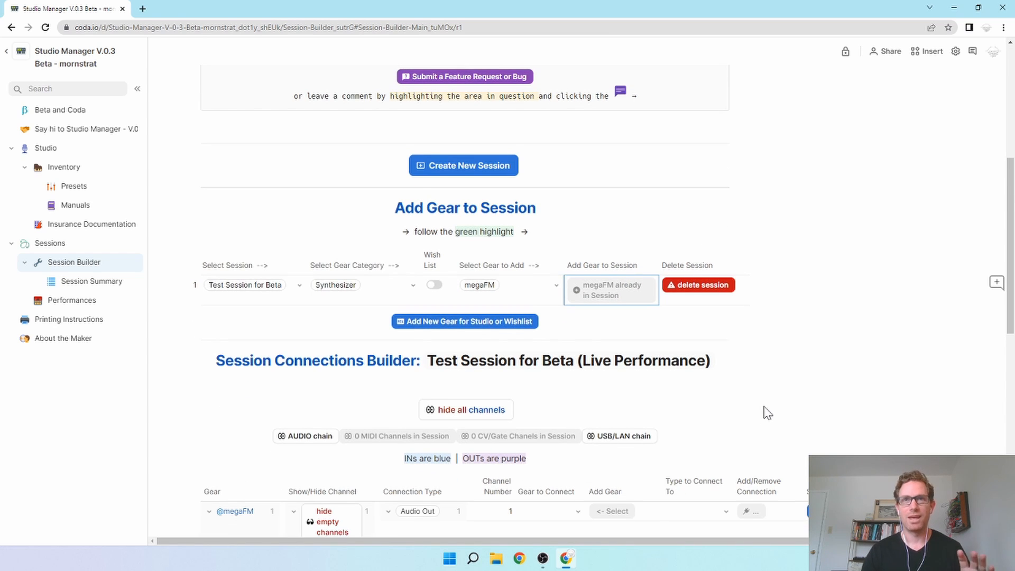
scroll(767, 413, down, 5)
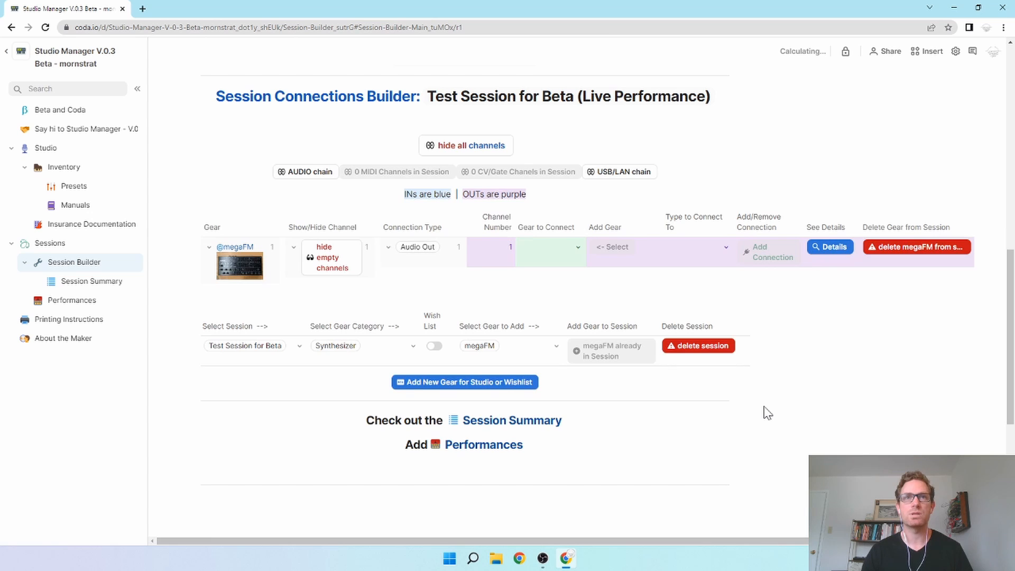
scroll(767, 412, up, 1)
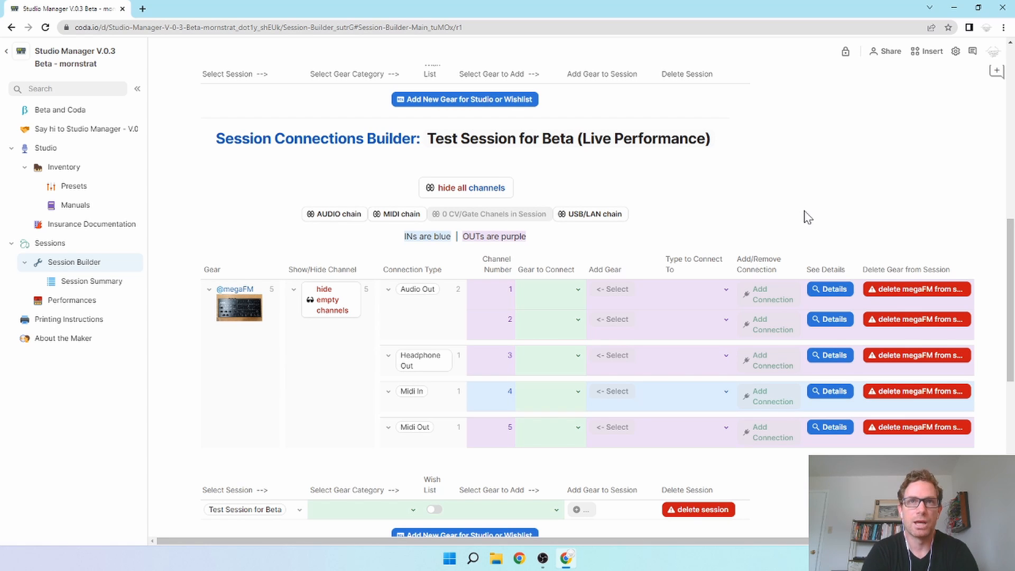
scroll(806, 216, up, 2)
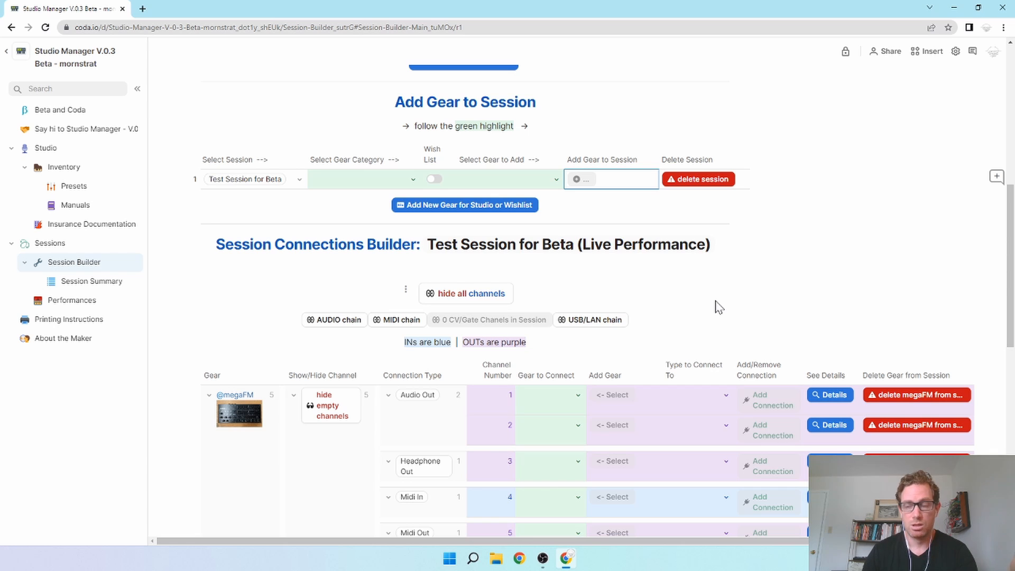
scroll(718, 307, down, 2)
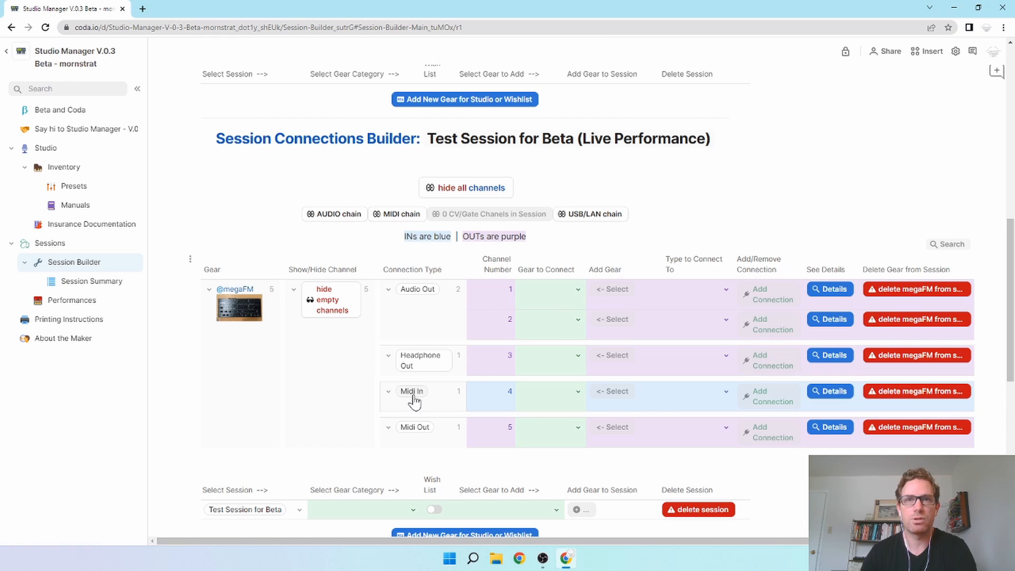
click(577, 398)
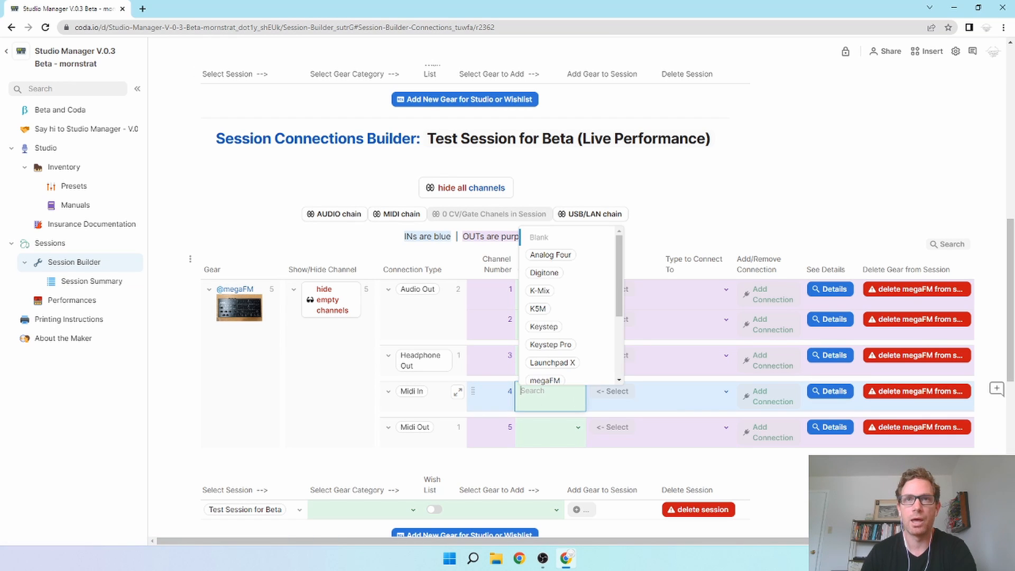
click(570, 256)
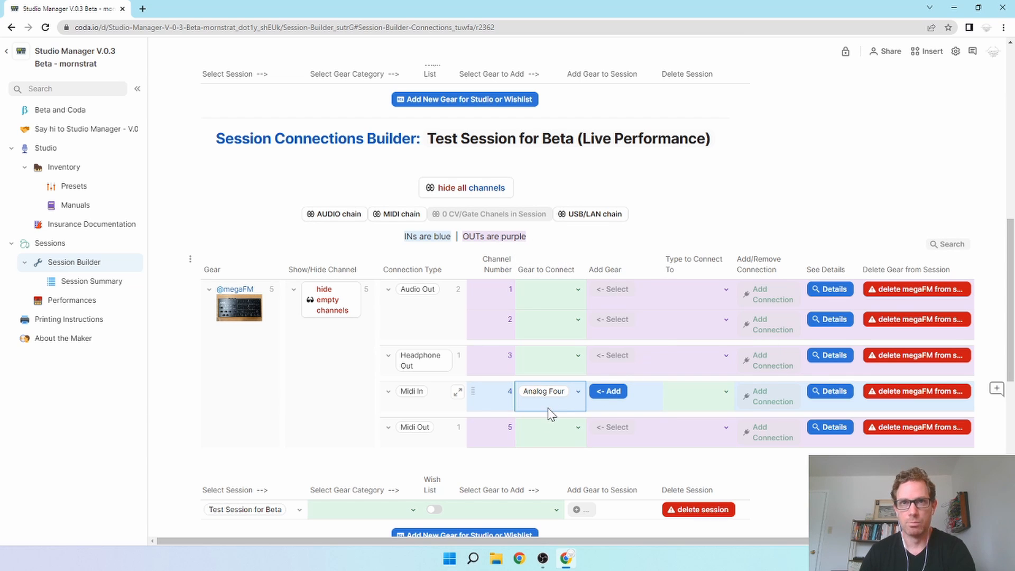
click(619, 395)
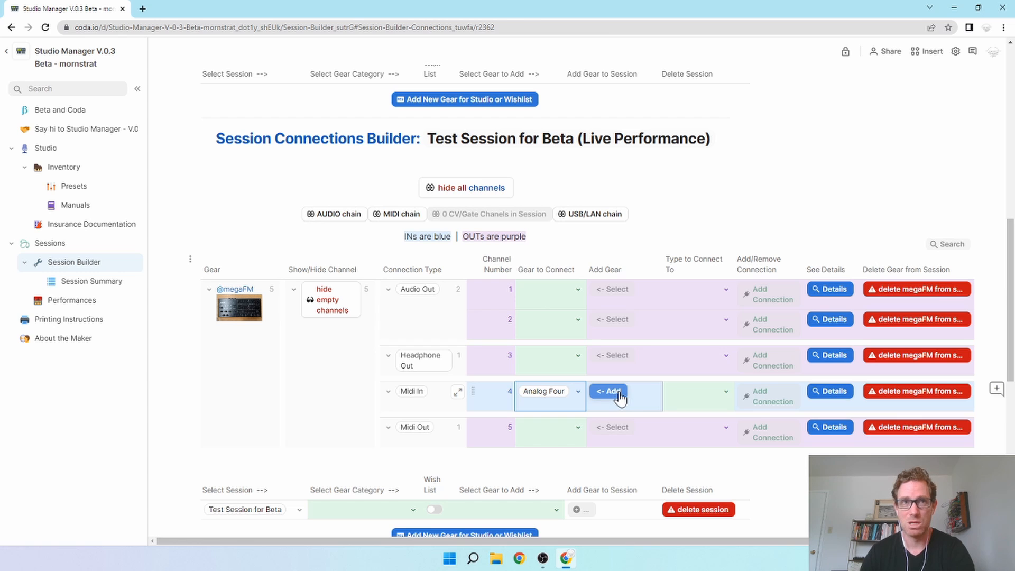
click(612, 392)
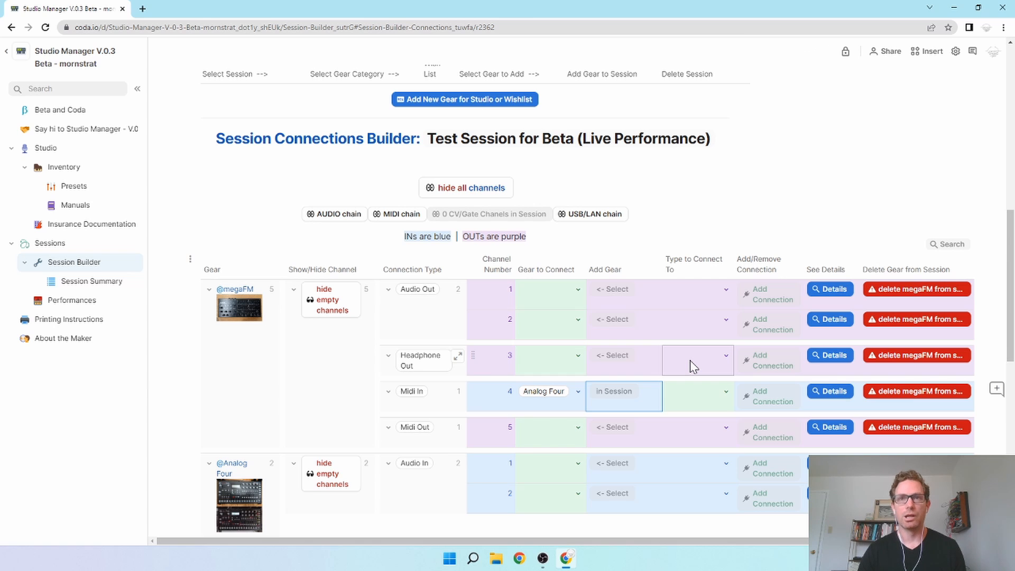
- Set the megaFM's Midi In channel to connect to Analog Four's Midi Out and add the connection
scroll(690, 360, down, 3)
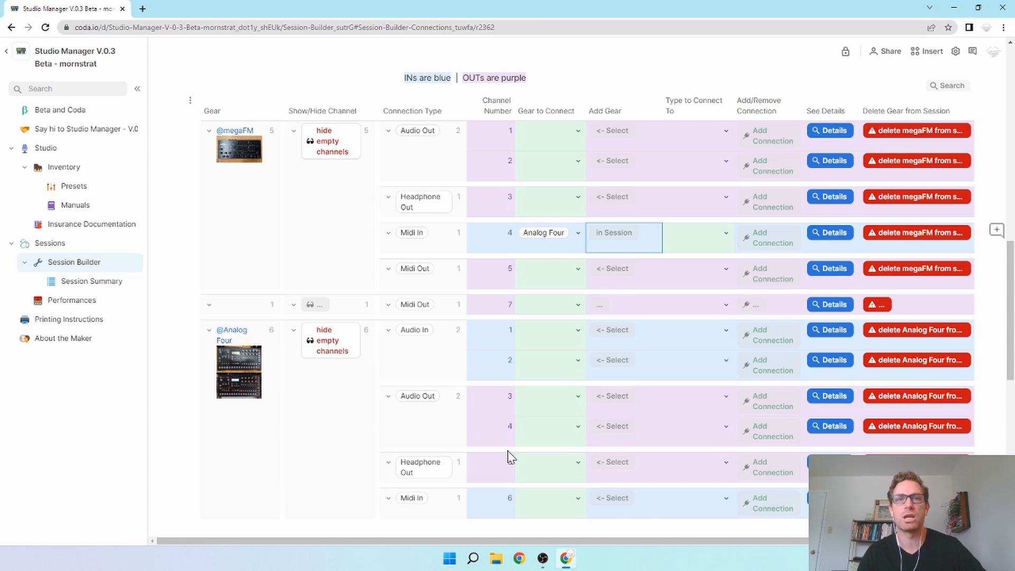
scroll(521, 444, up, 2)
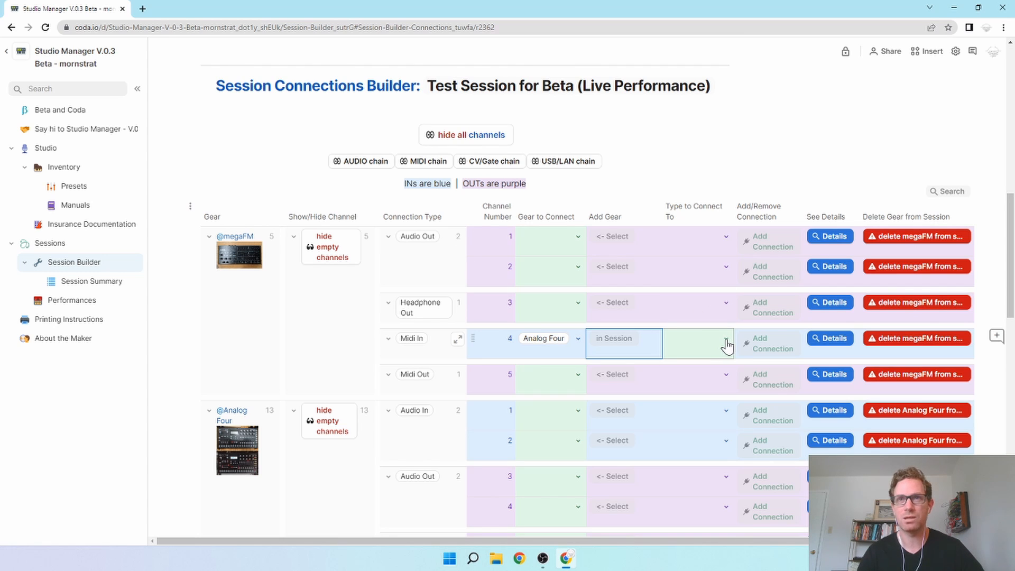
click(726, 343)
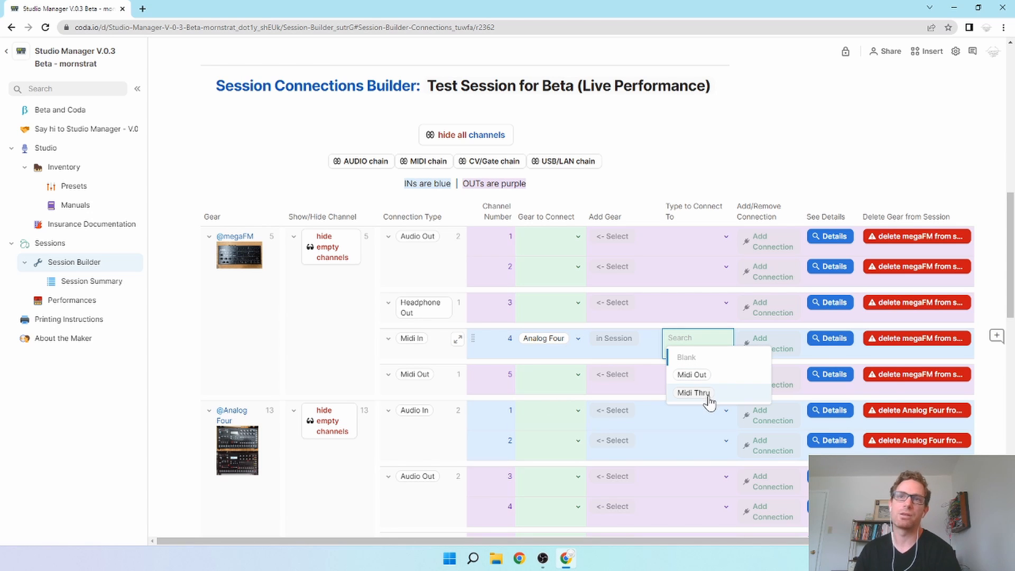
click(692, 377)
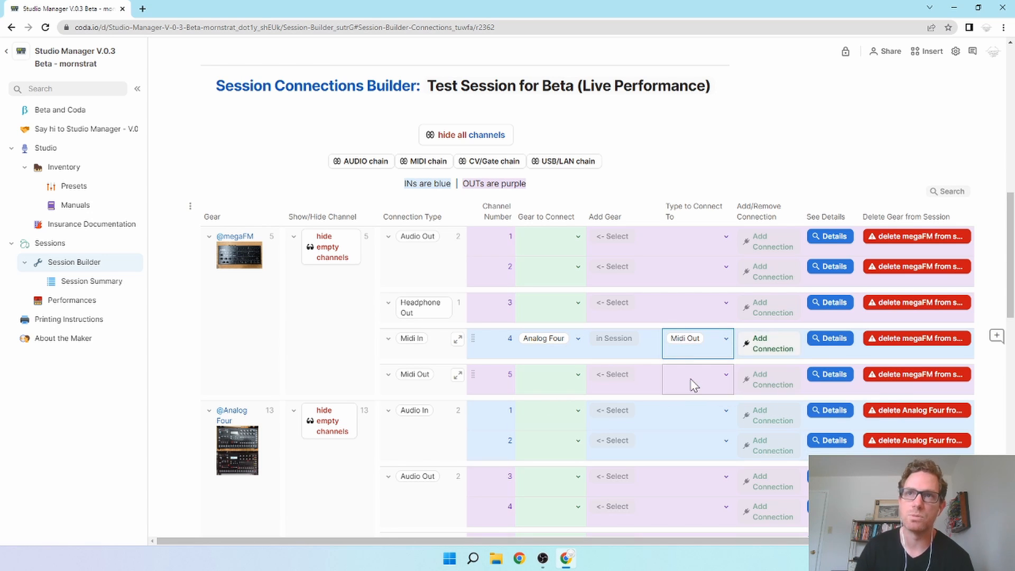
click(771, 341)
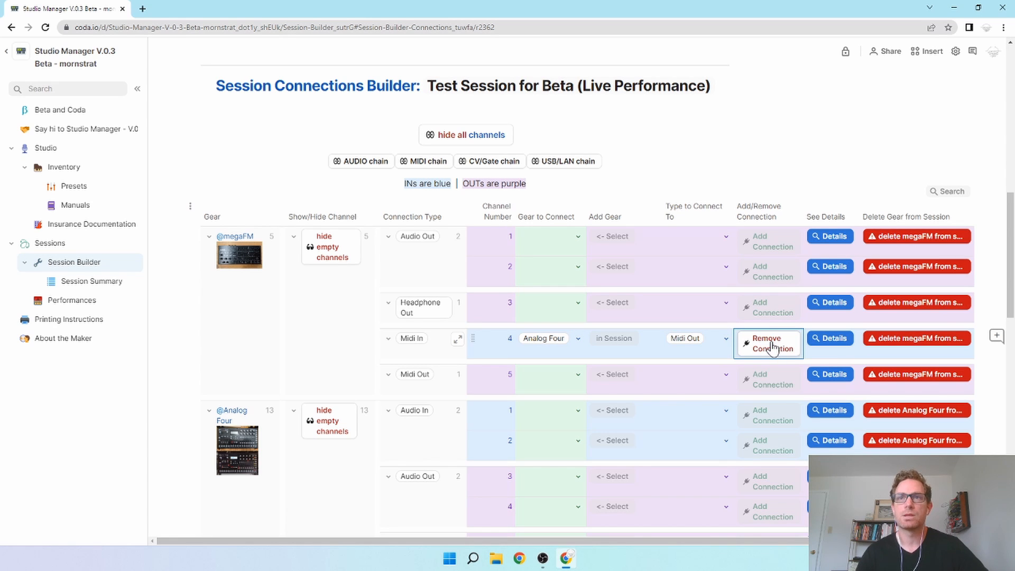
scroll(727, 368, down, 4)
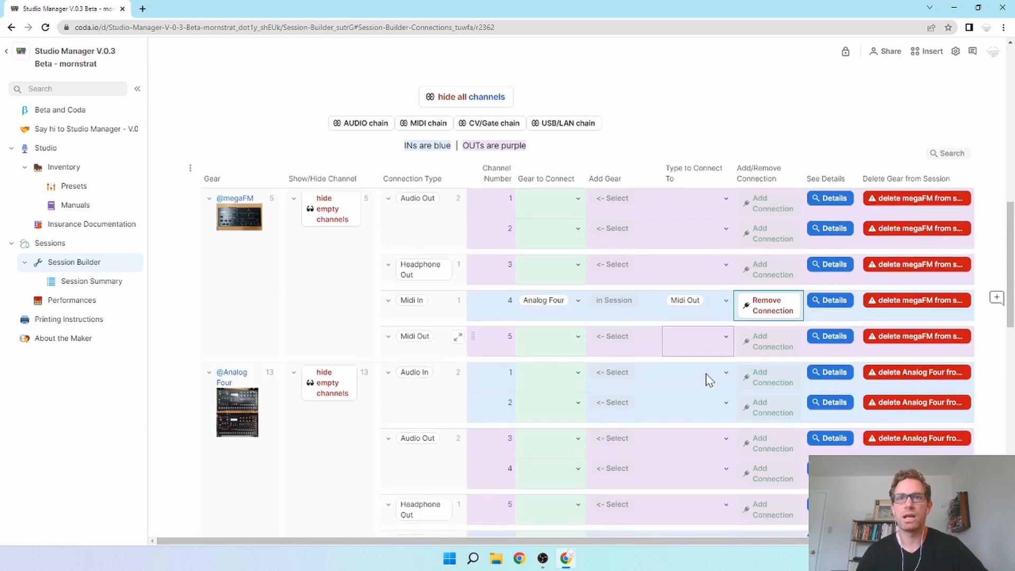
click(426, 408)
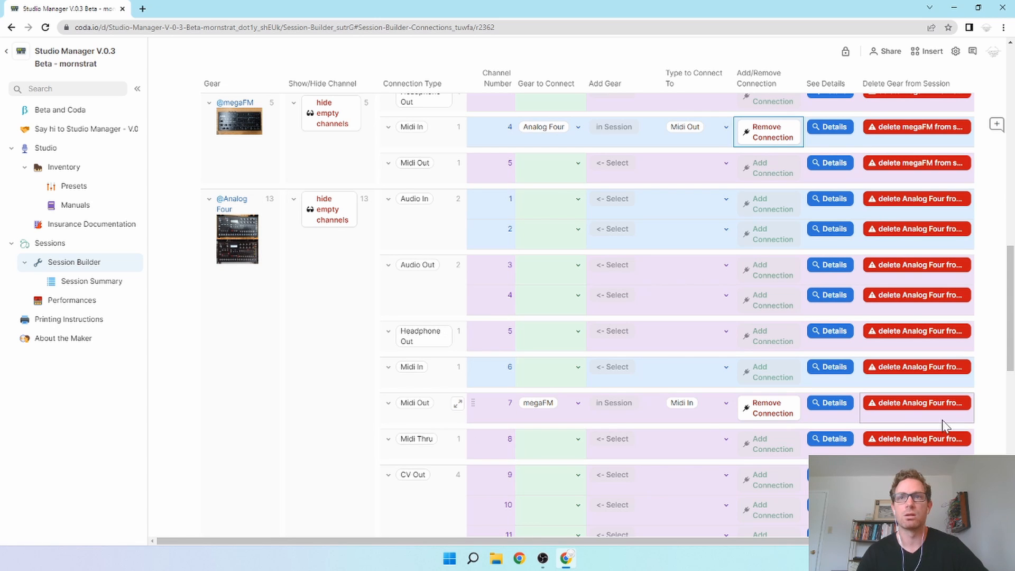
- Open the details of the megaFM's Midi In connection and enter the connection note "Midi Channel 12"
scroll(680, 363, up, 2)
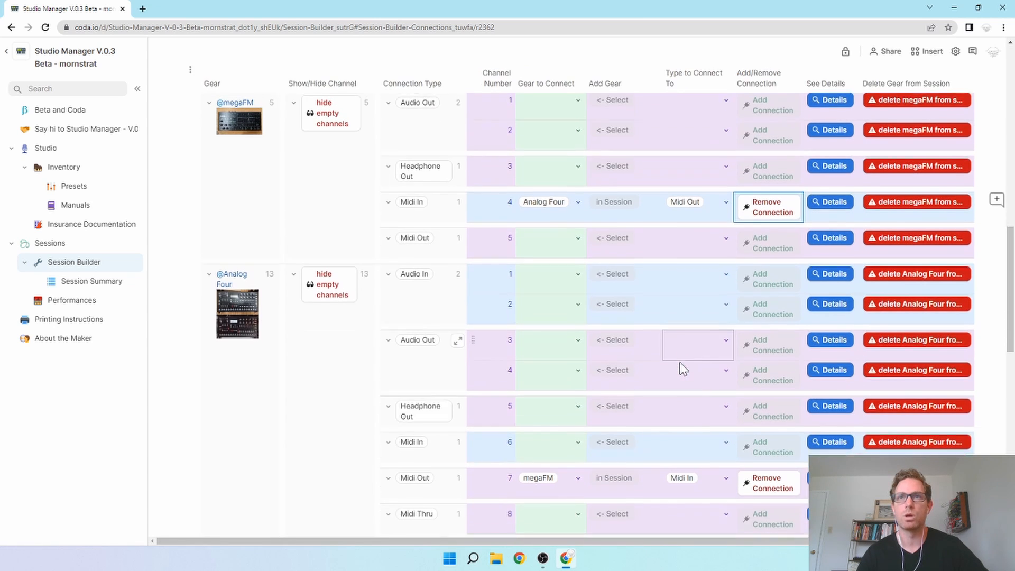
scroll(457, 227, up, 3)
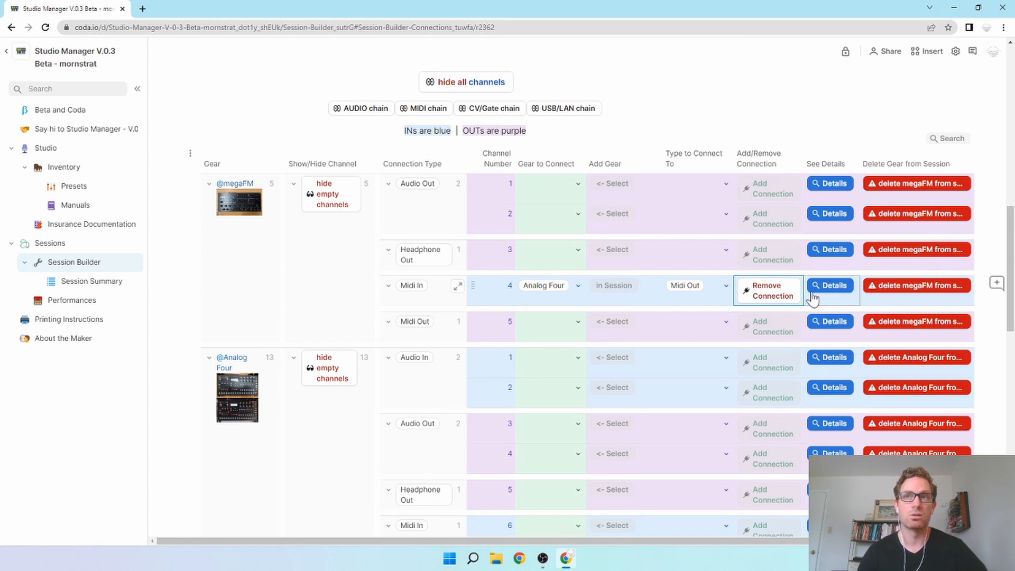
click(834, 286)
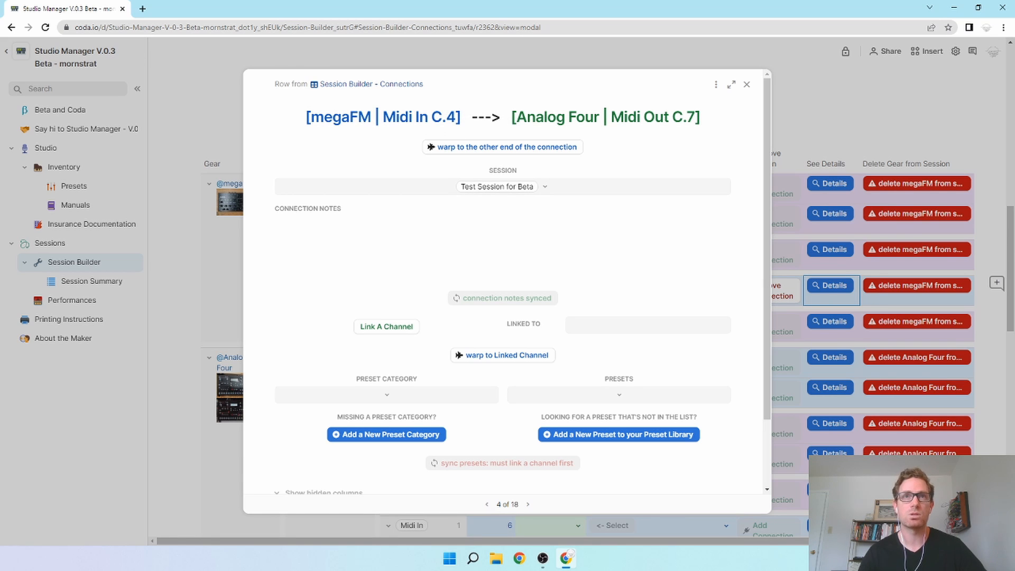
click(317, 231)
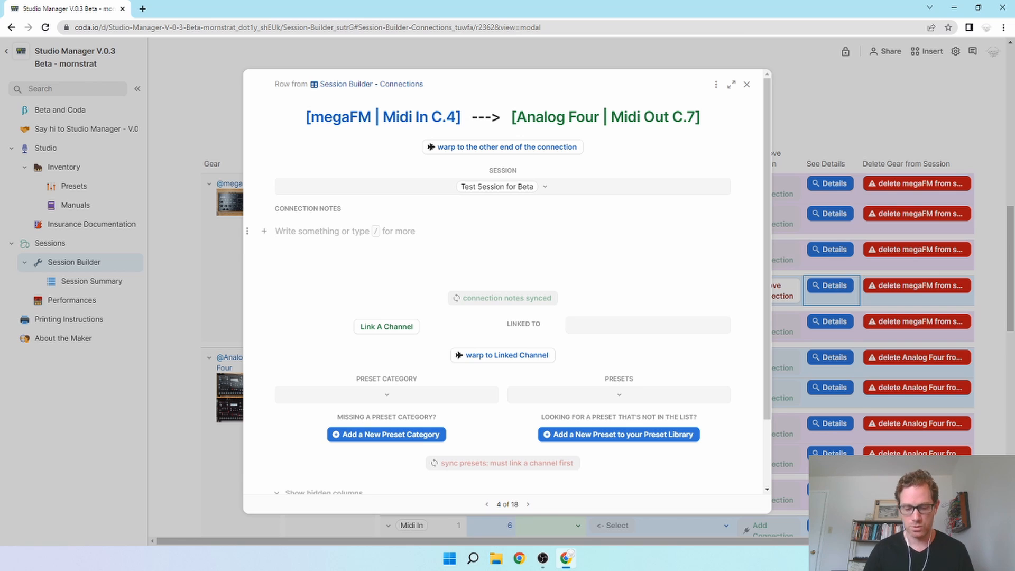
text(Midi Channel 12)
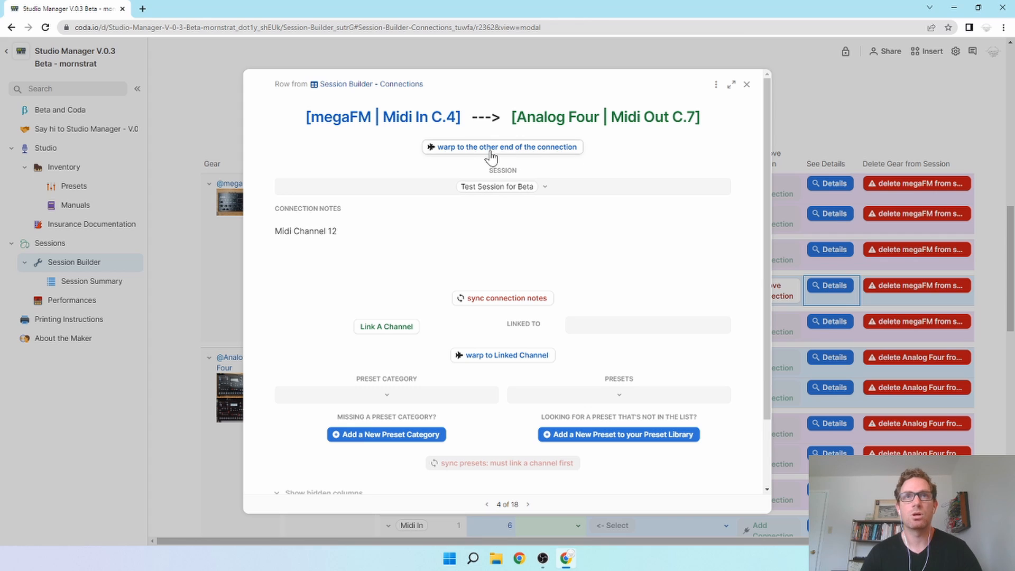
- Check the connection notes at the Analog Four Midi Out end and return to the megaFM Midi In end
click(528, 151)
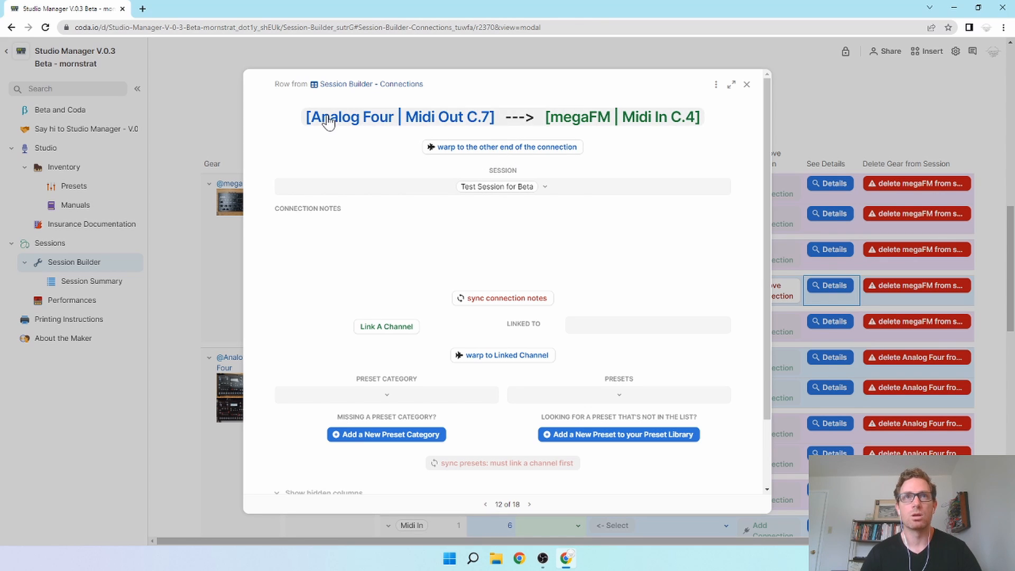
click(746, 84)
scroll(521, 390, down, 3)
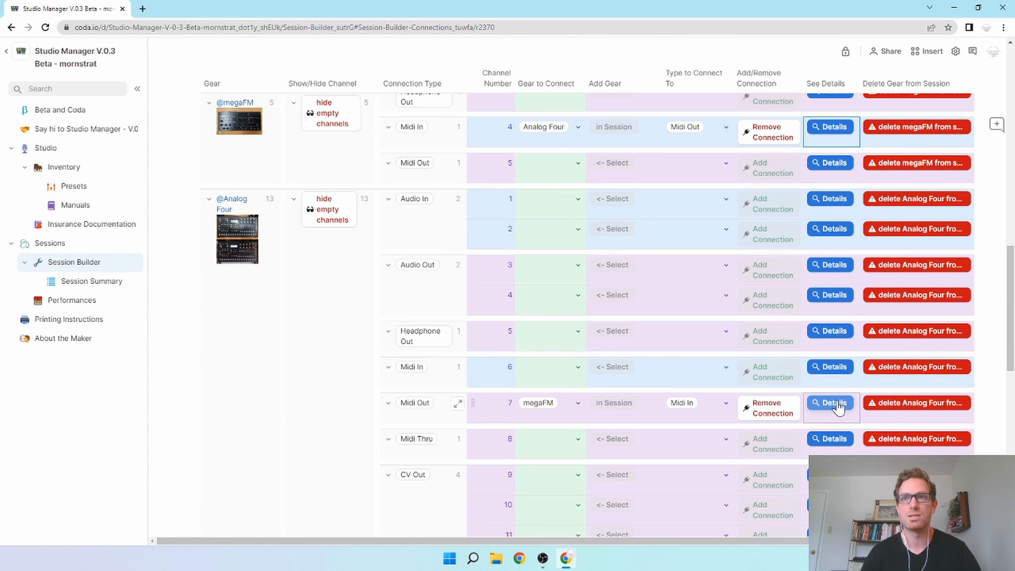
click(834, 404)
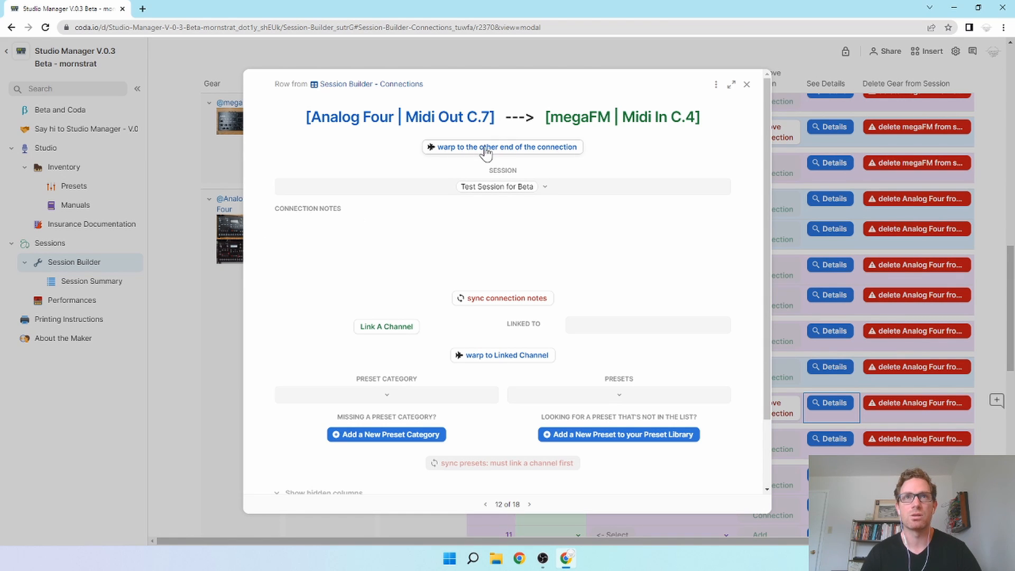
click(550, 146)
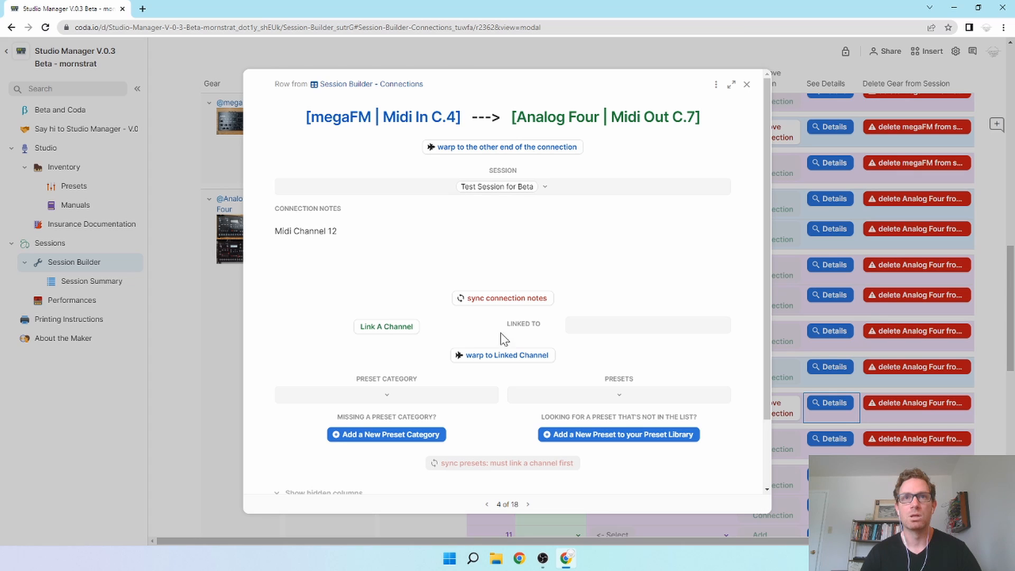
- Sync the connection notes between both ends of the Midi connection, check the other end and close the details
click(506, 300)
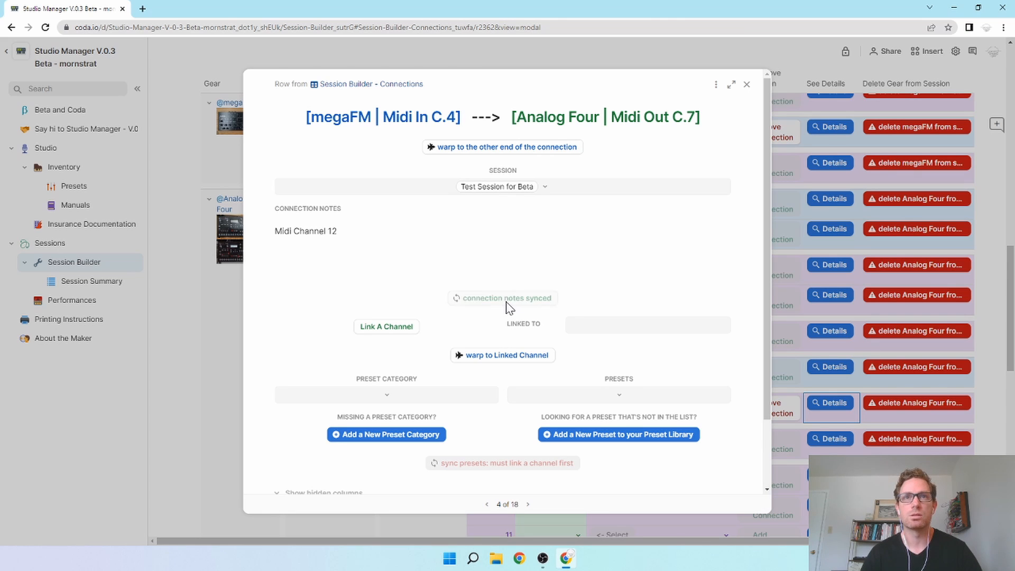
click(507, 152)
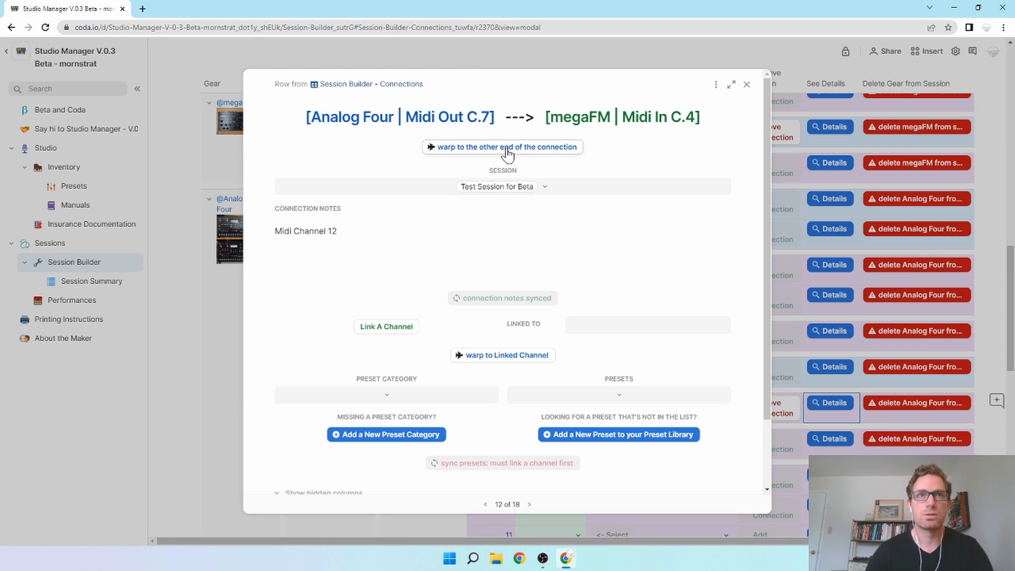
click(506, 152)
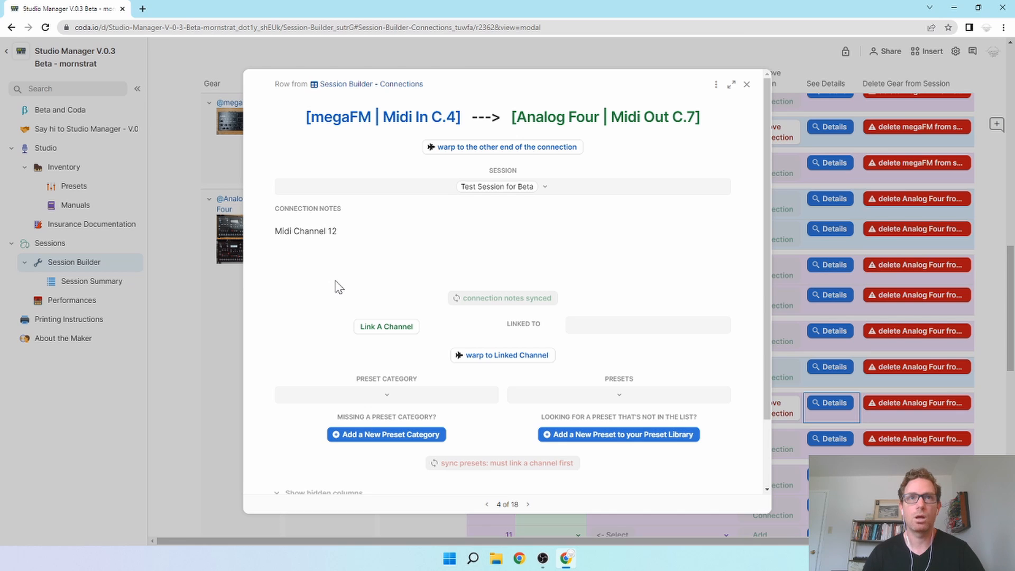
click(747, 87)
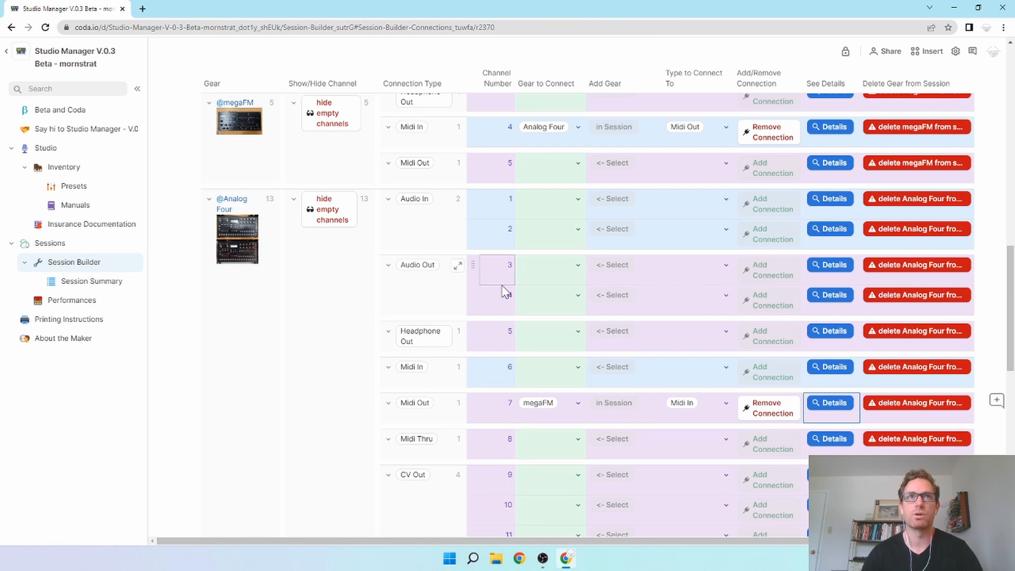
- Connect the megaFM's Audio Out channel 1 to Analog Four's Audio In and add the connection
scroll(238, 190, up, 3)
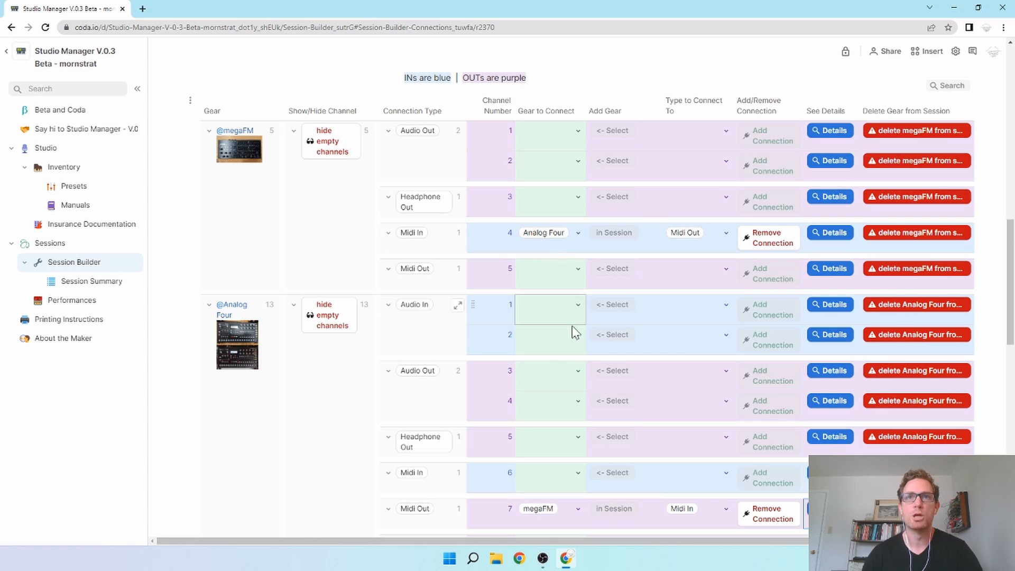
click(578, 135)
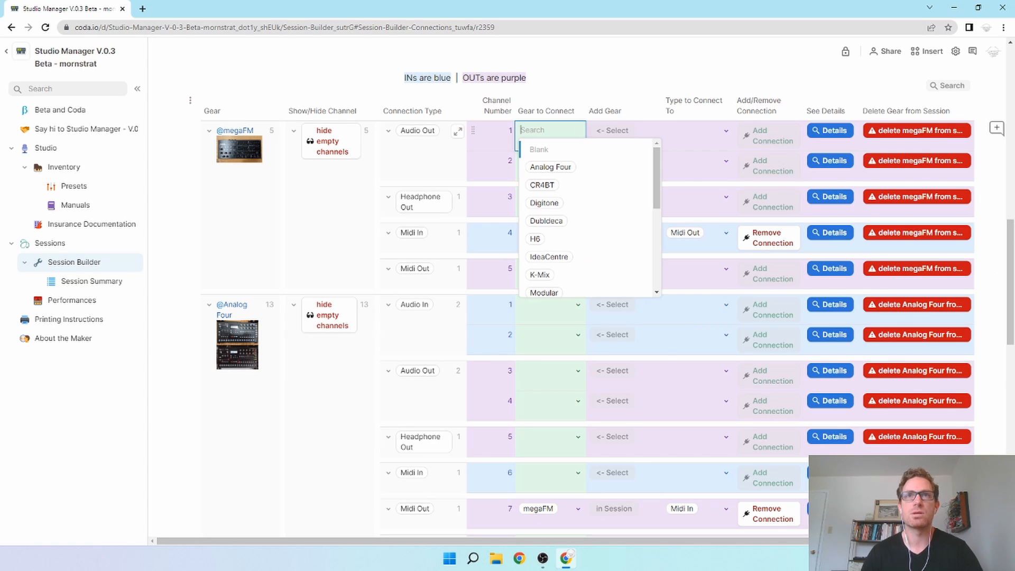
click(565, 174)
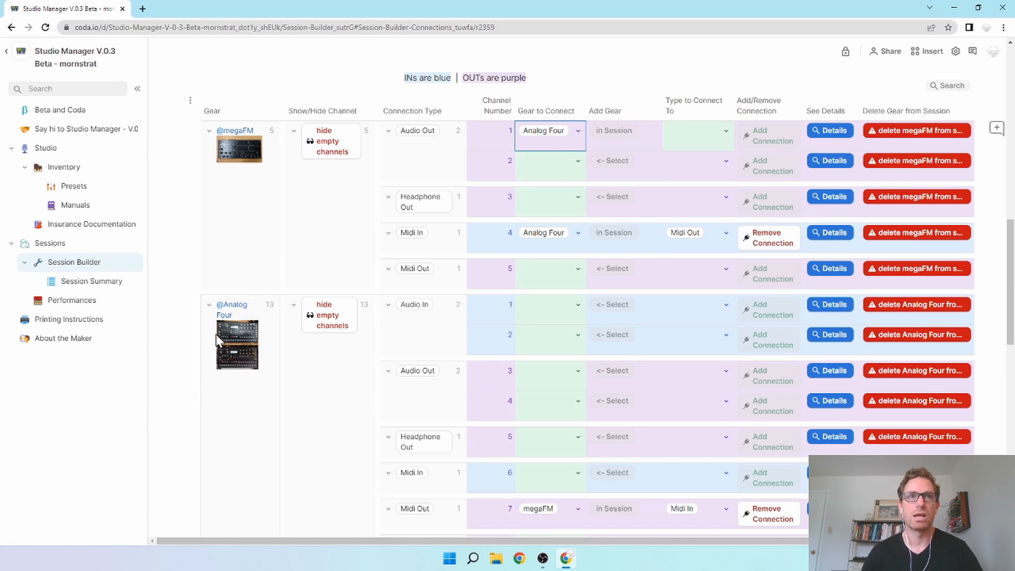
click(726, 132)
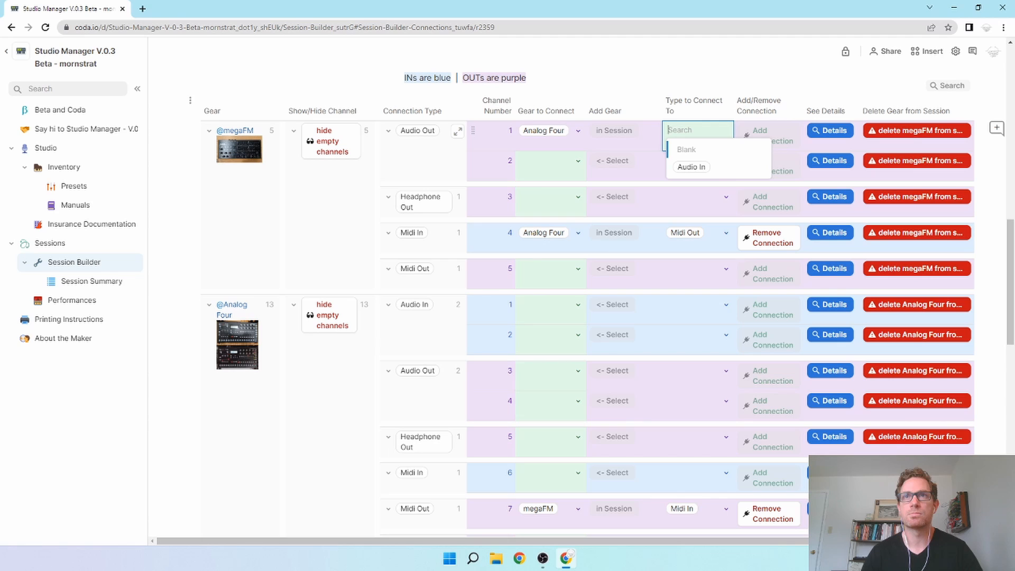
click(691, 168)
click(772, 137)
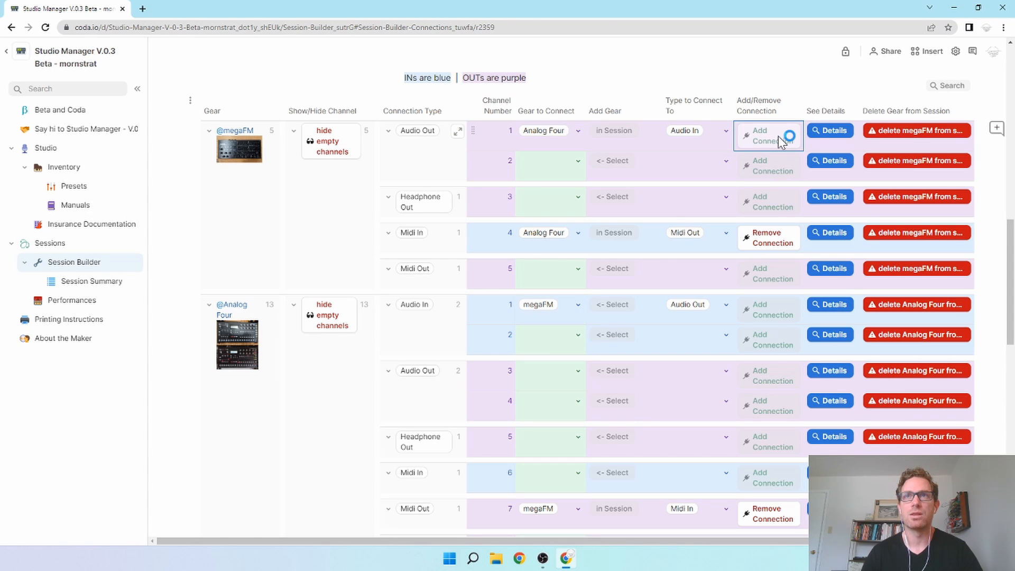
- Connect the megaFM's Audio Out channel 2 to Analog Four's Audio In and add the connection
click(578, 161)
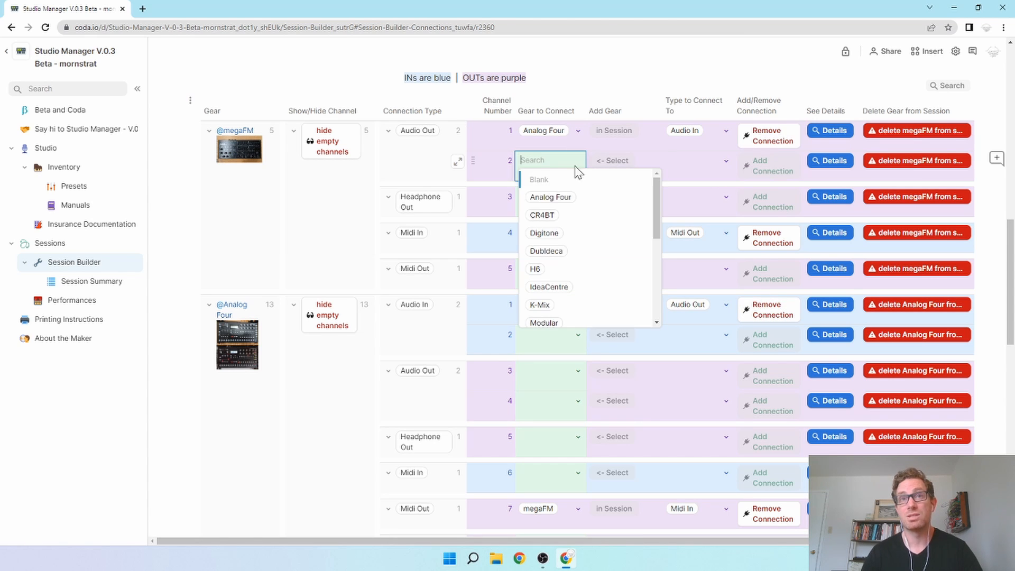
click(564, 198)
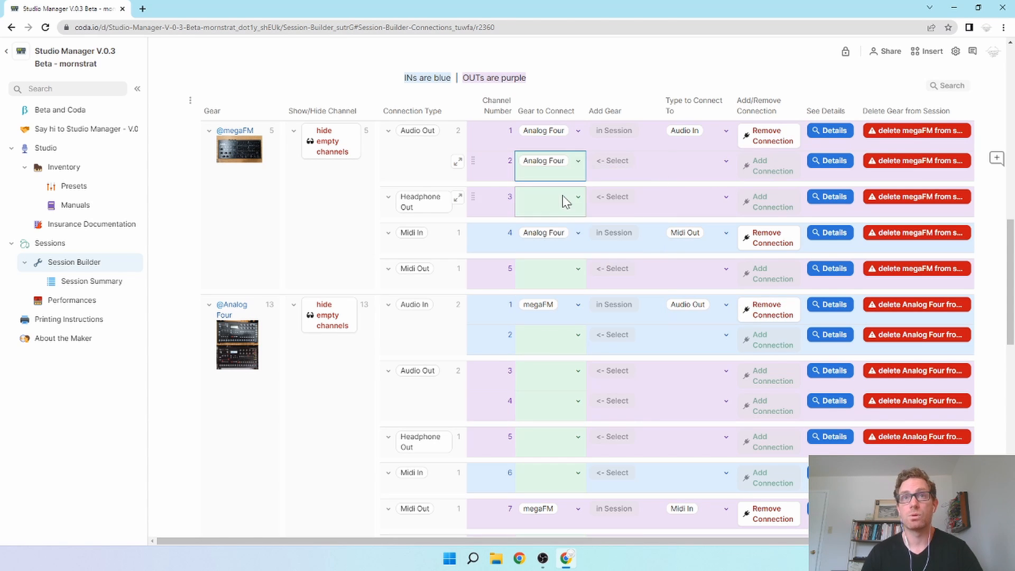
click(727, 162)
click(688, 200)
click(770, 169)
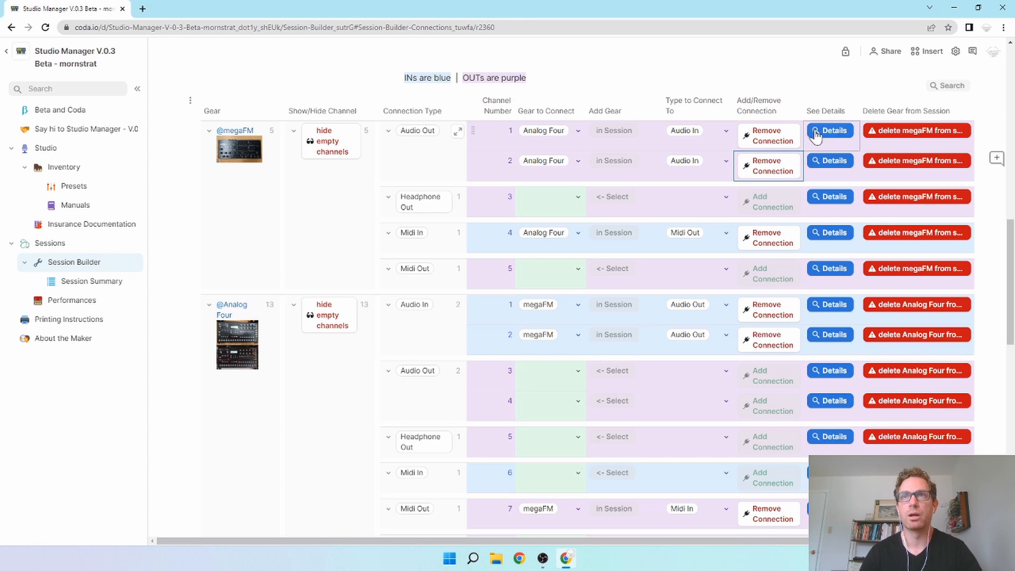
- Open the details of the megaFM's Audio Out channel 1 and link it to megaFM - Audio Out - C.2
click(833, 131)
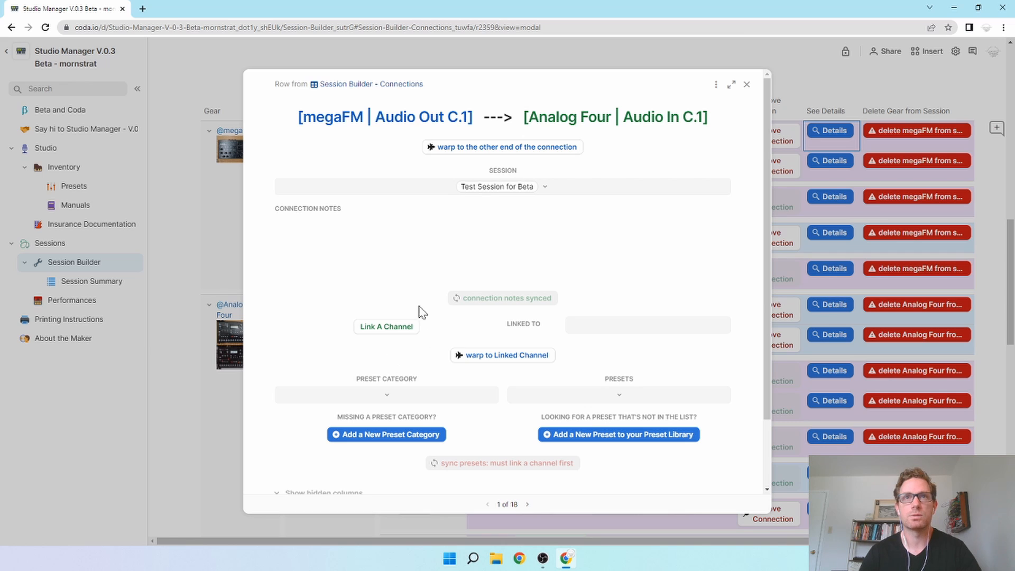
click(389, 328)
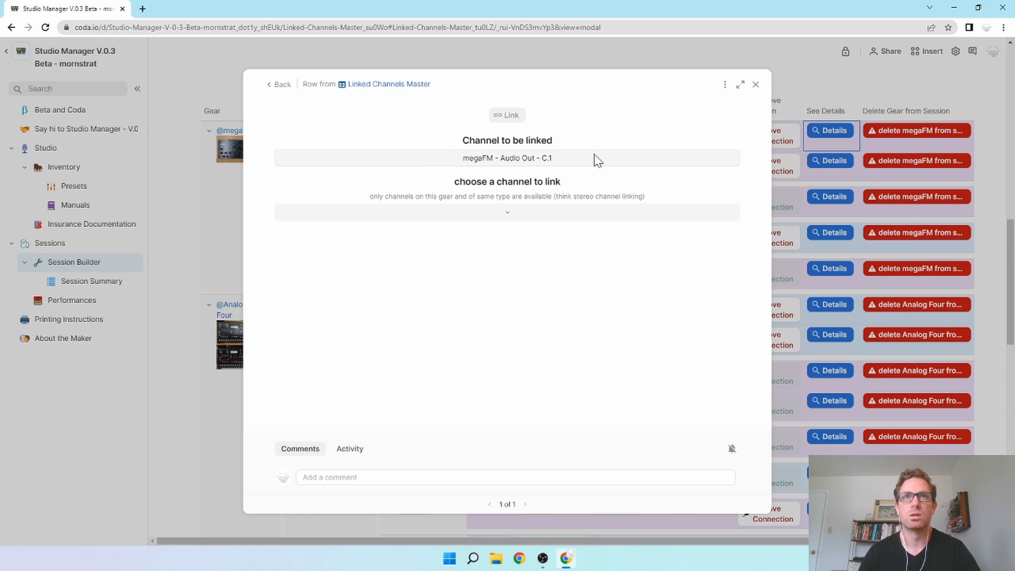
click(507, 222)
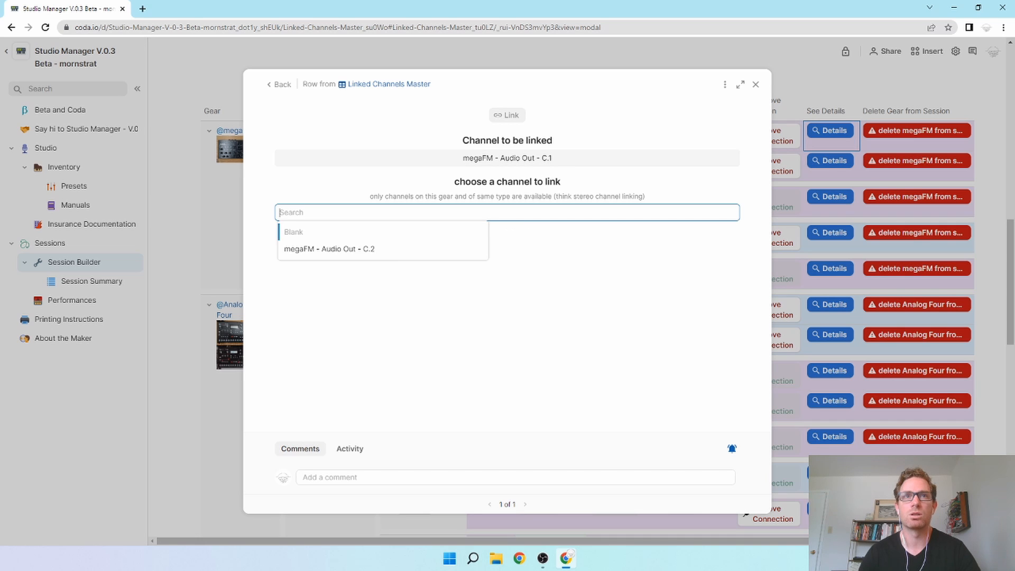
click(322, 249)
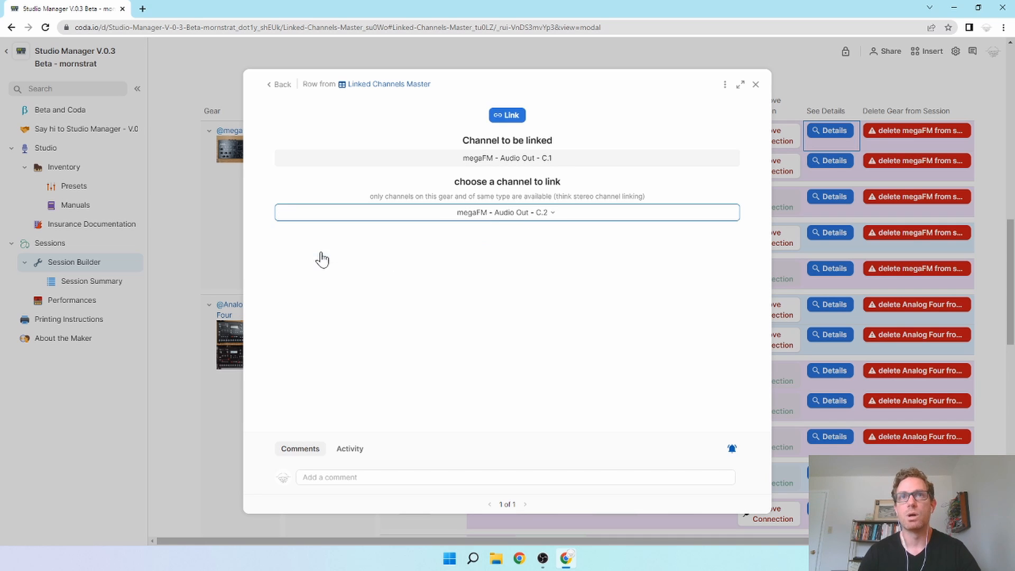
click(509, 115)
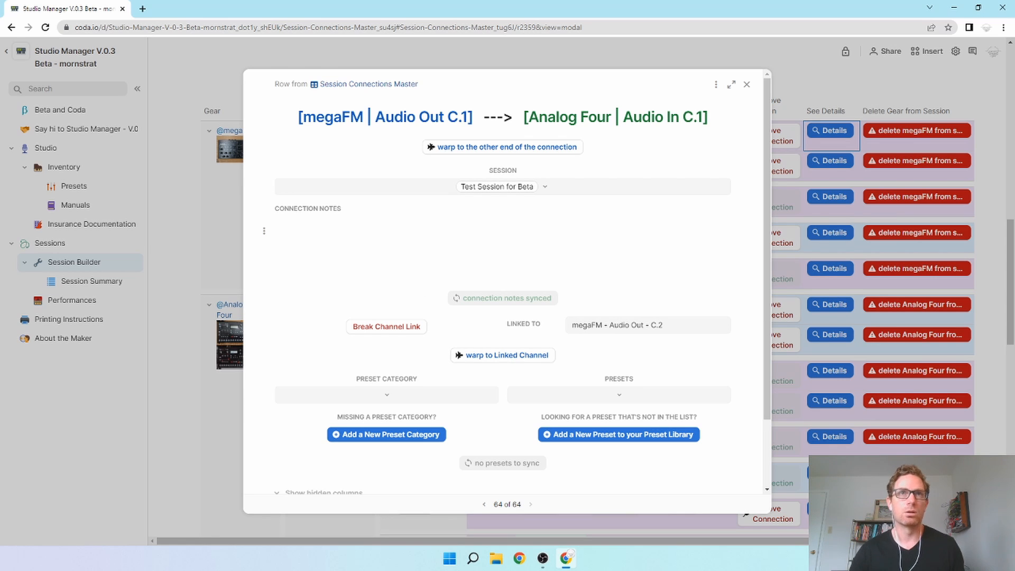
- Enter "Stereo L" as the connection note for the megaFM's Audio Out channel 1
click(277, 231)
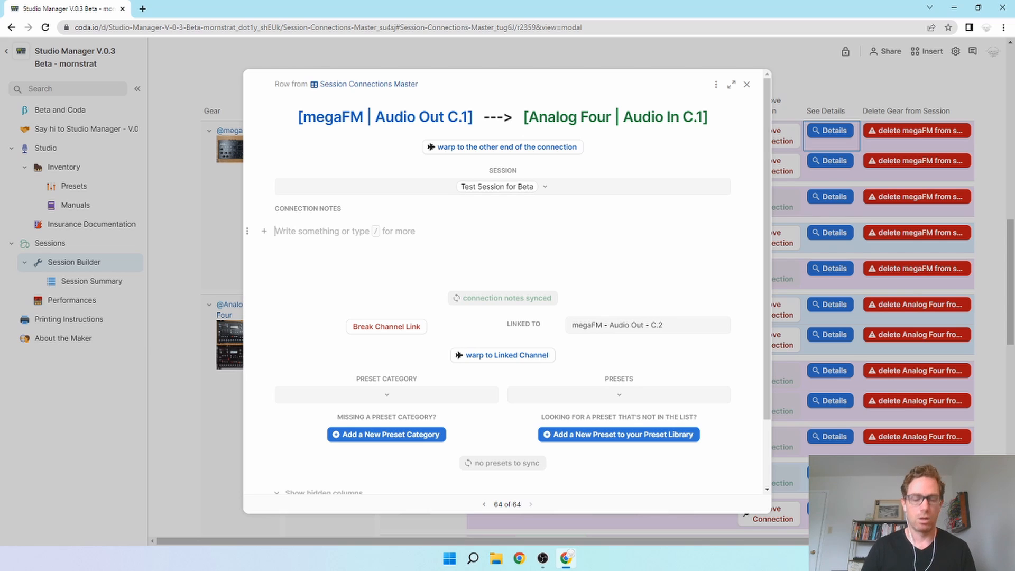
text(Stereo L)
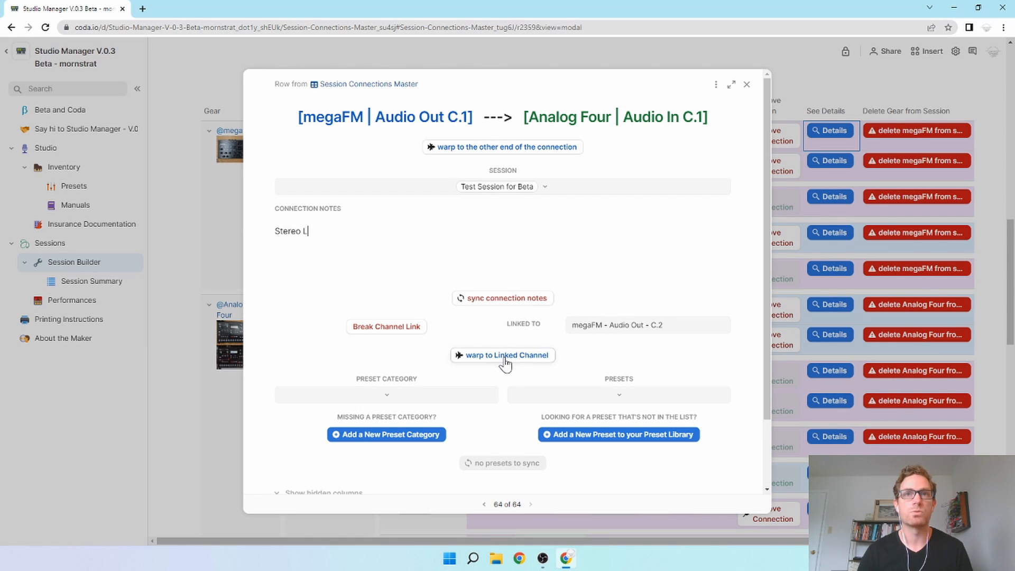
- Go to the linked megaFM Audio Out channel 2 and enter "Stereo R" as its connection note
click(505, 362)
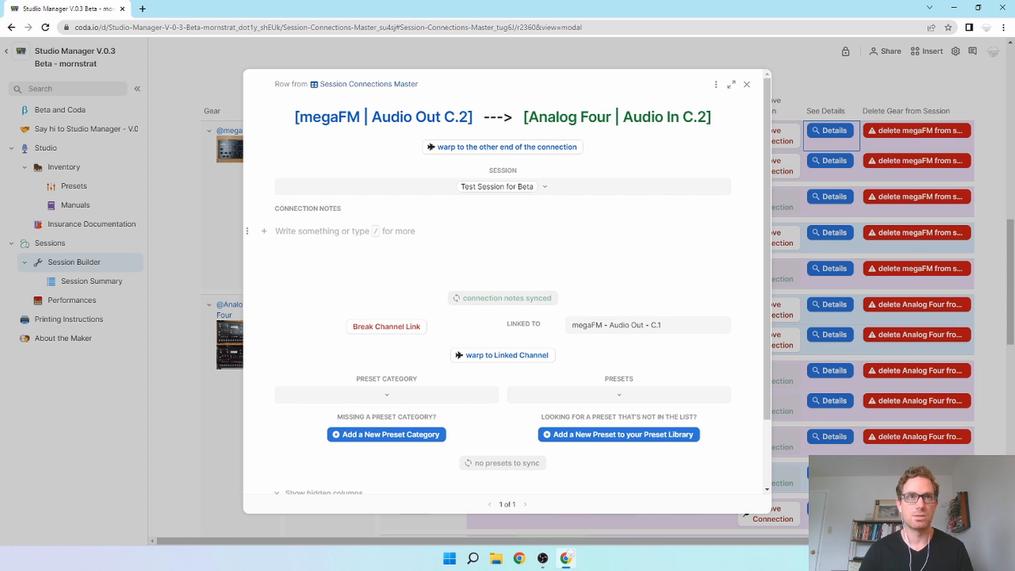
text(Stereo R)
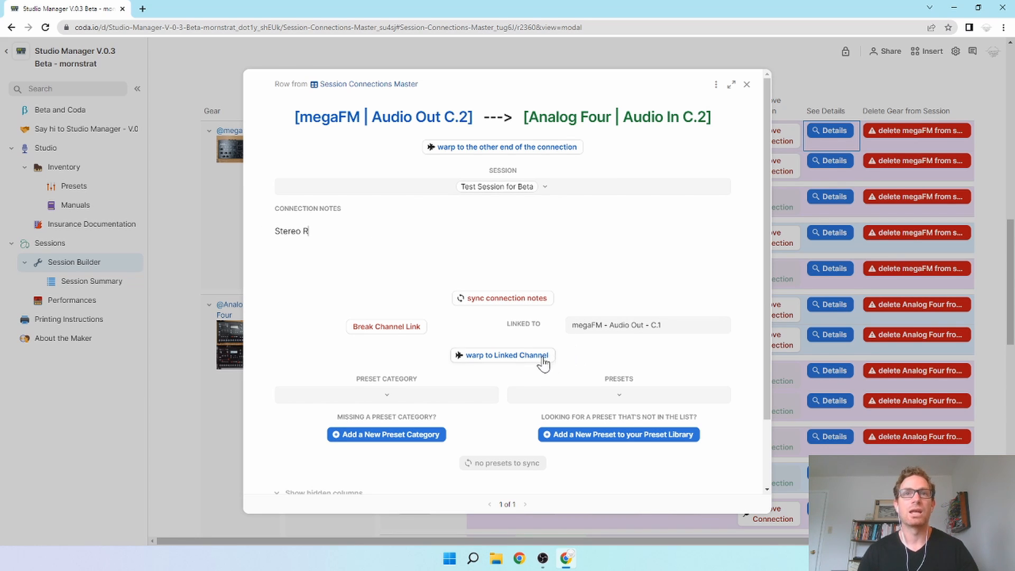
click(525, 359)
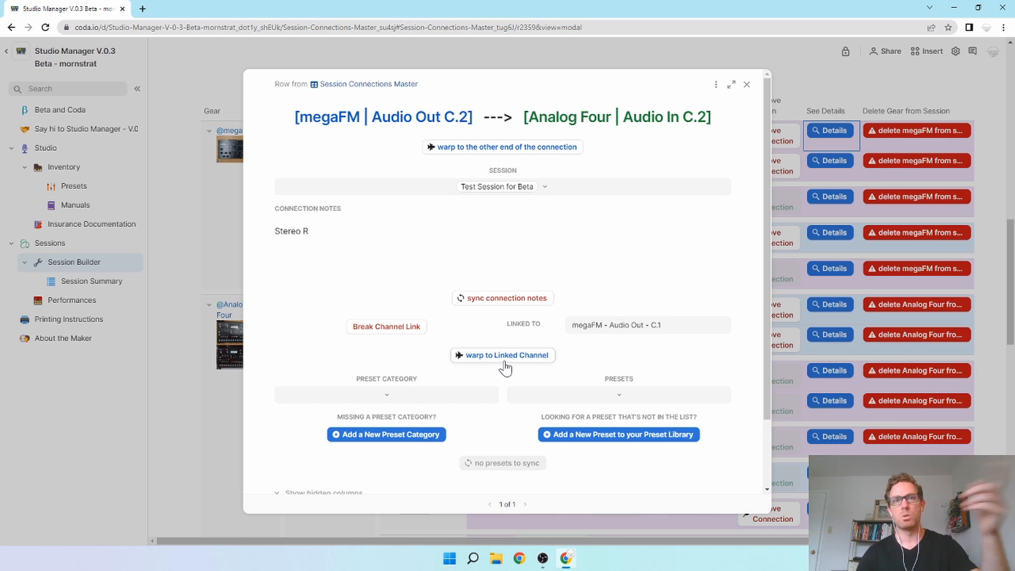
- Assign the "common strings" preset to the megaFM's Audio Out channel 2 and sync it with the linked channel
click(623, 400)
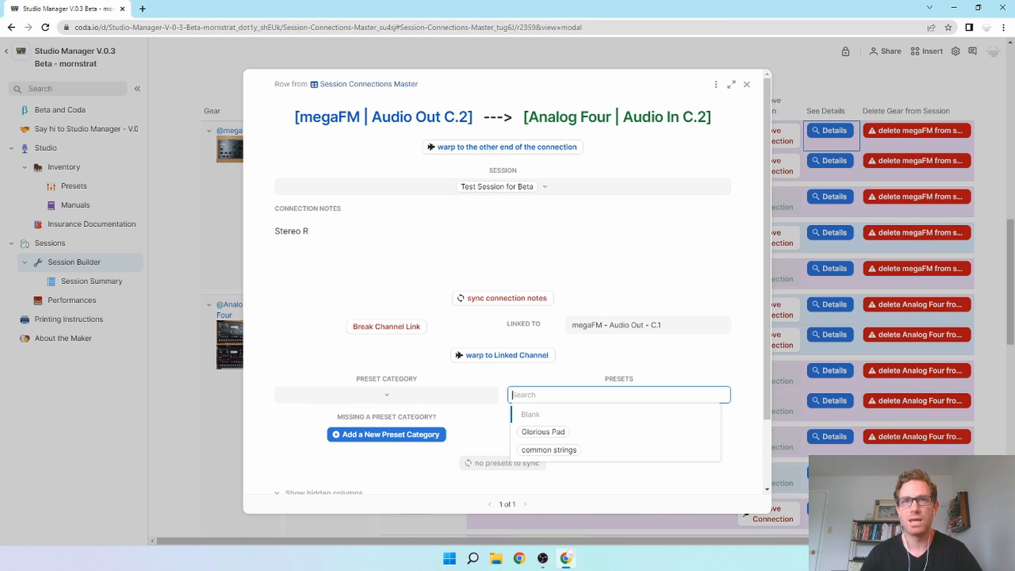
click(568, 453)
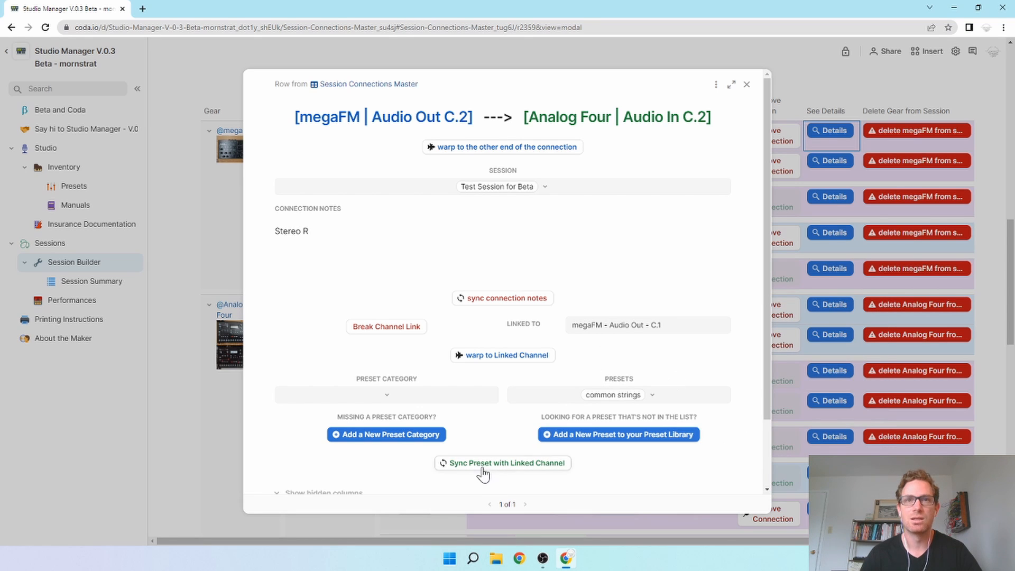
click(496, 470)
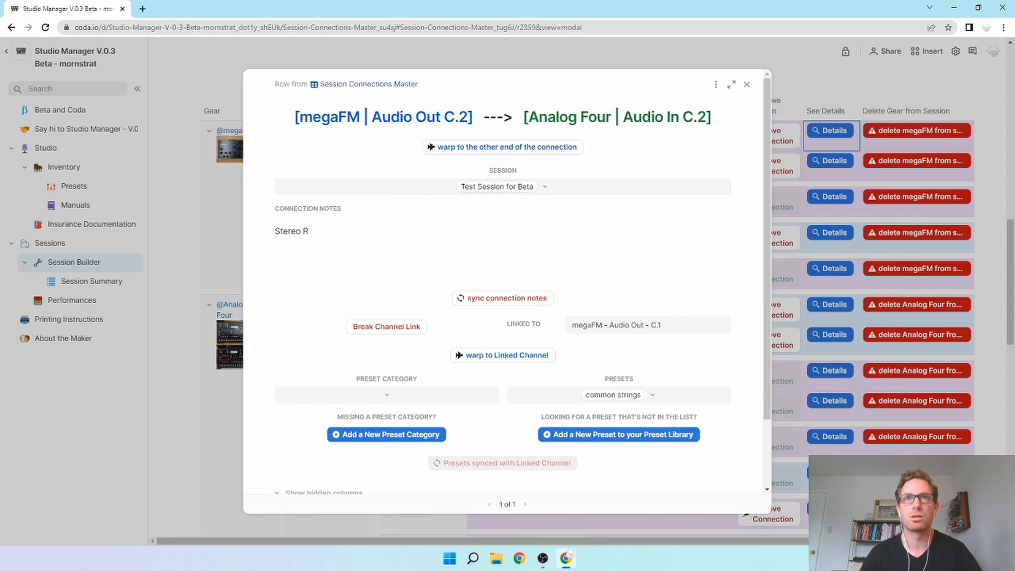
click(746, 84)
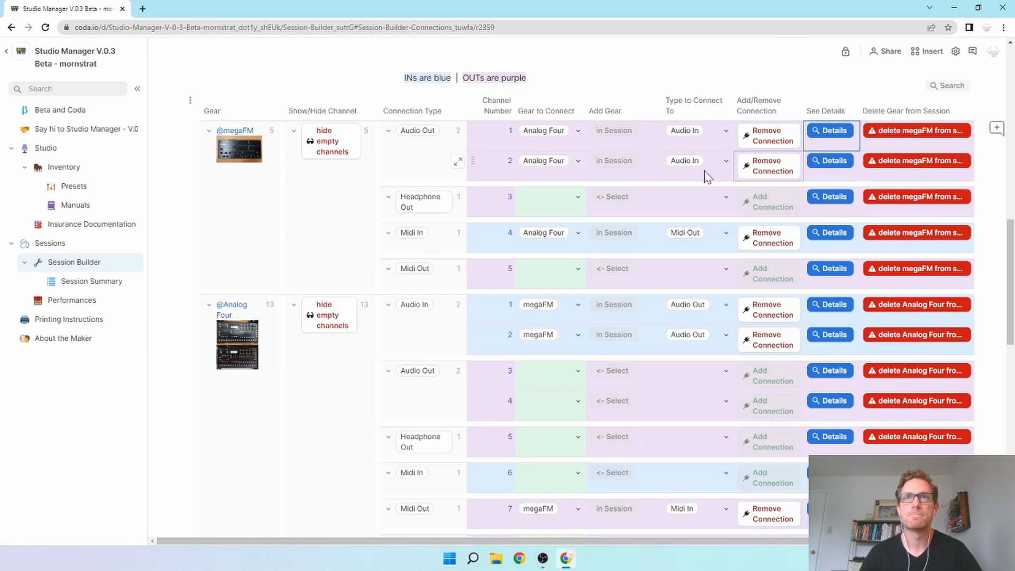
- Reopen the details of the megaFM's Audio Out channel 2 and compare its notes and preset with those of the linked channel
click(830, 160)
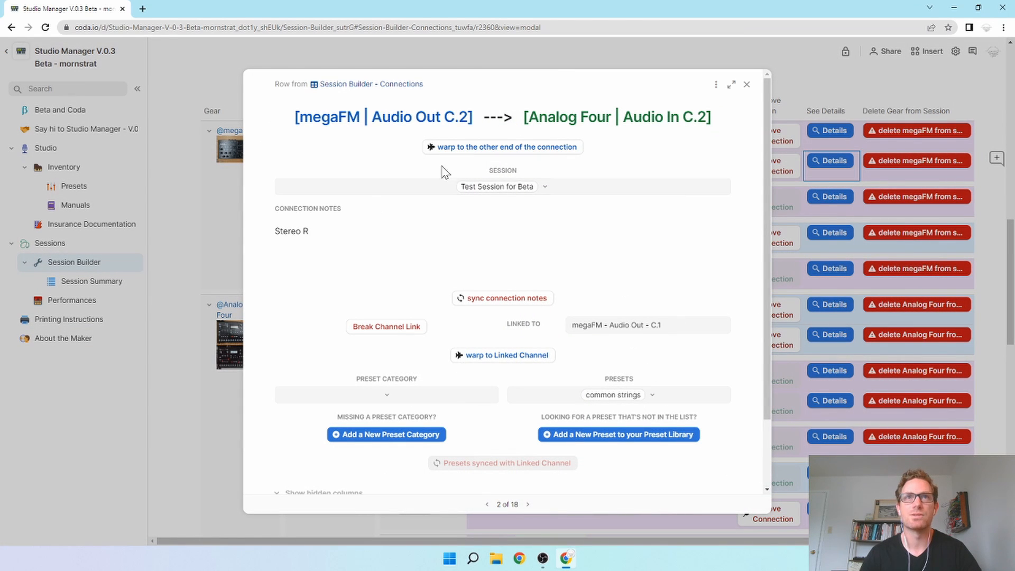
click(516, 357)
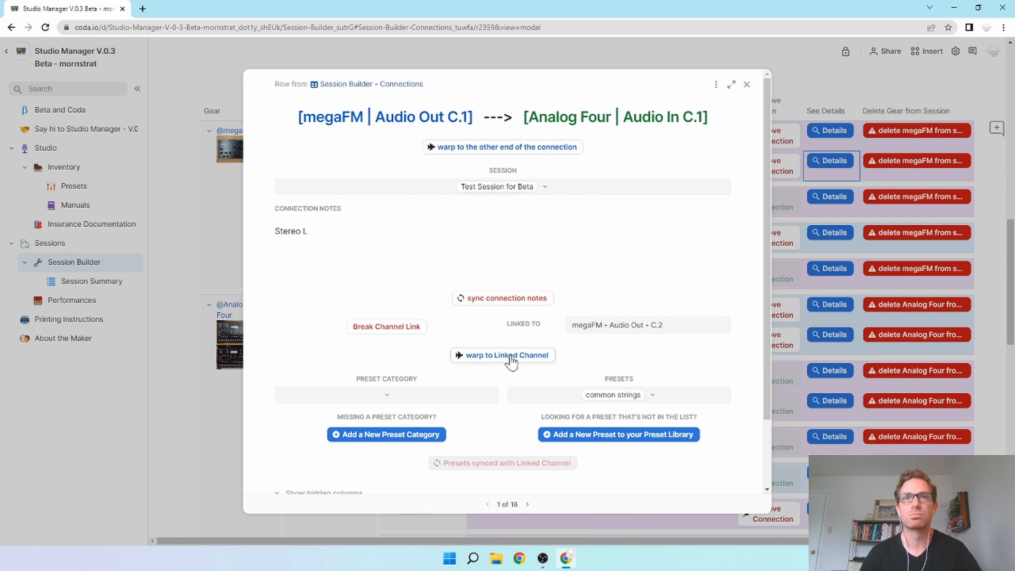
click(511, 357)
click(511, 360)
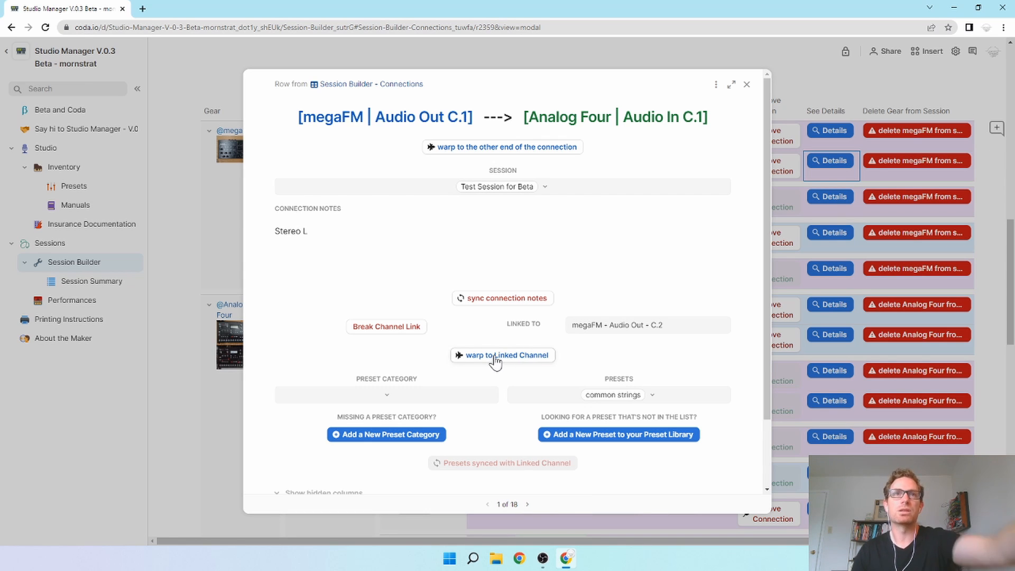
click(498, 357)
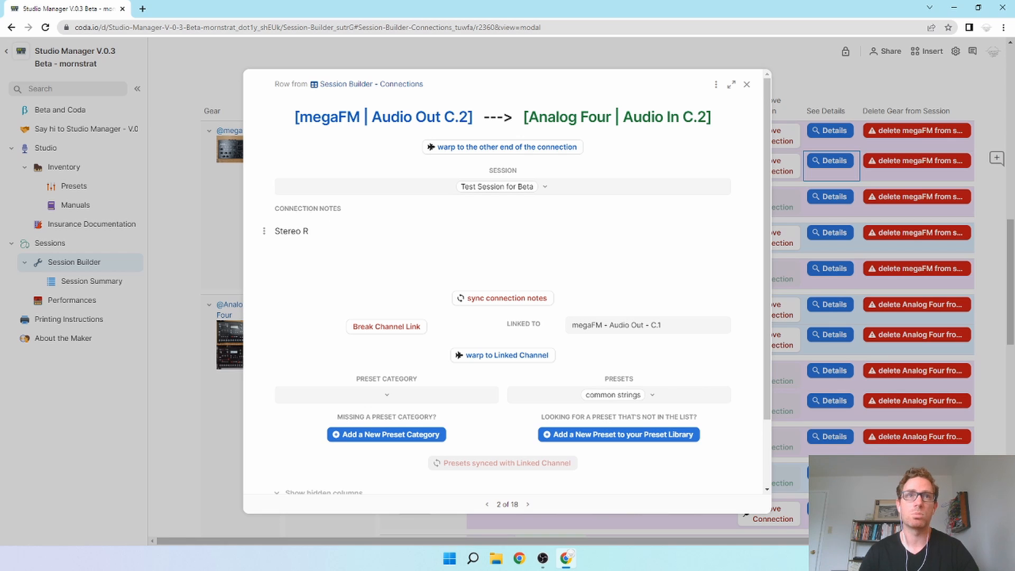
click(746, 84)
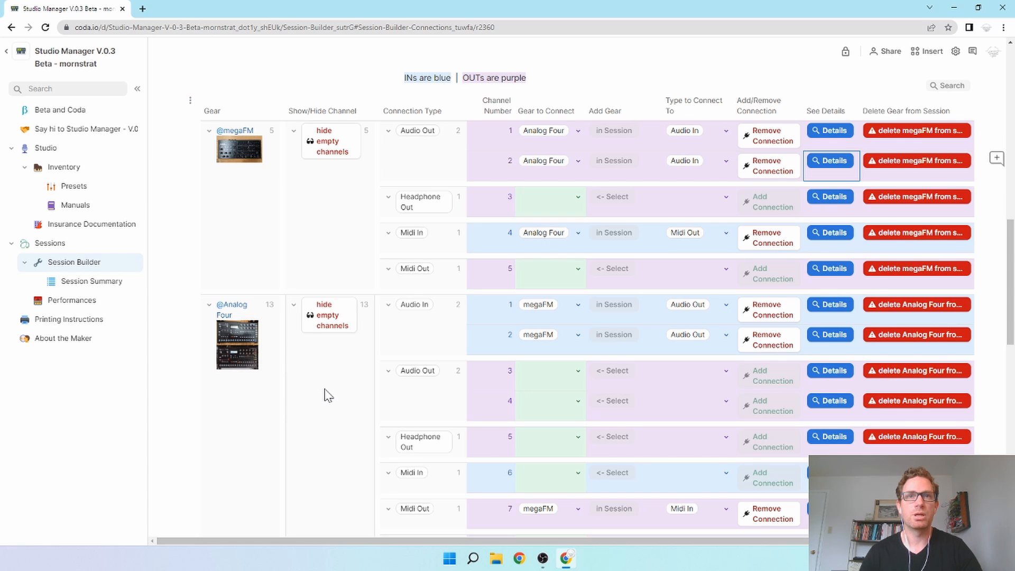
- Hide the empty channels of Analog Four and the megaFM, and show all channels again
scroll(328, 396, down, 1)
click(330, 265)
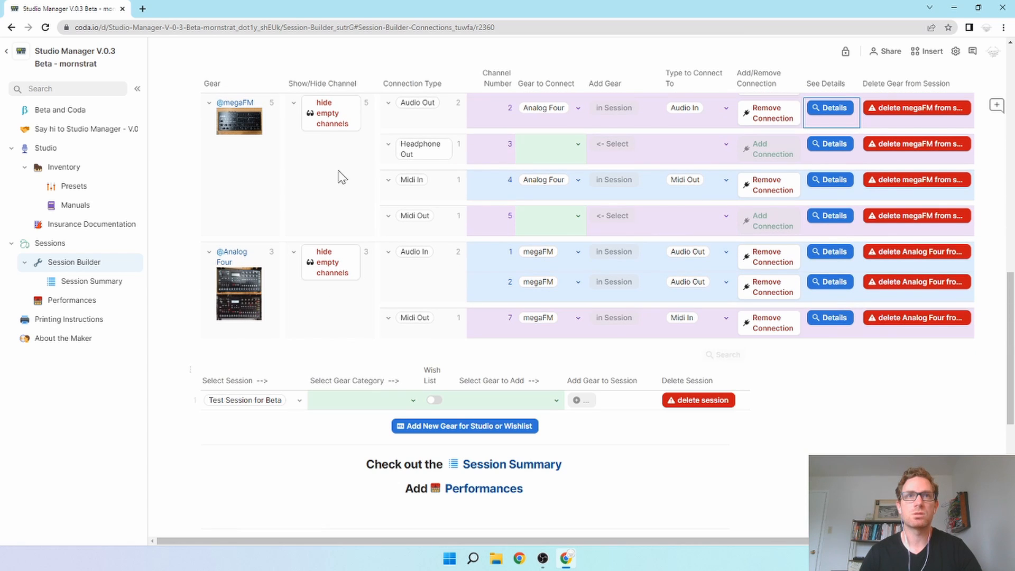
click(331, 123)
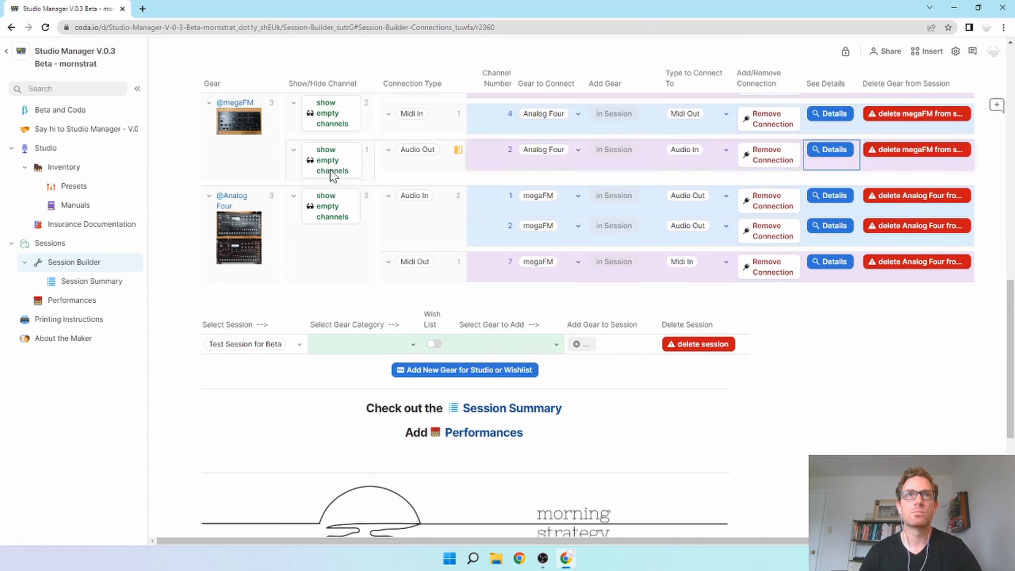
scroll(331, 174, up, 4)
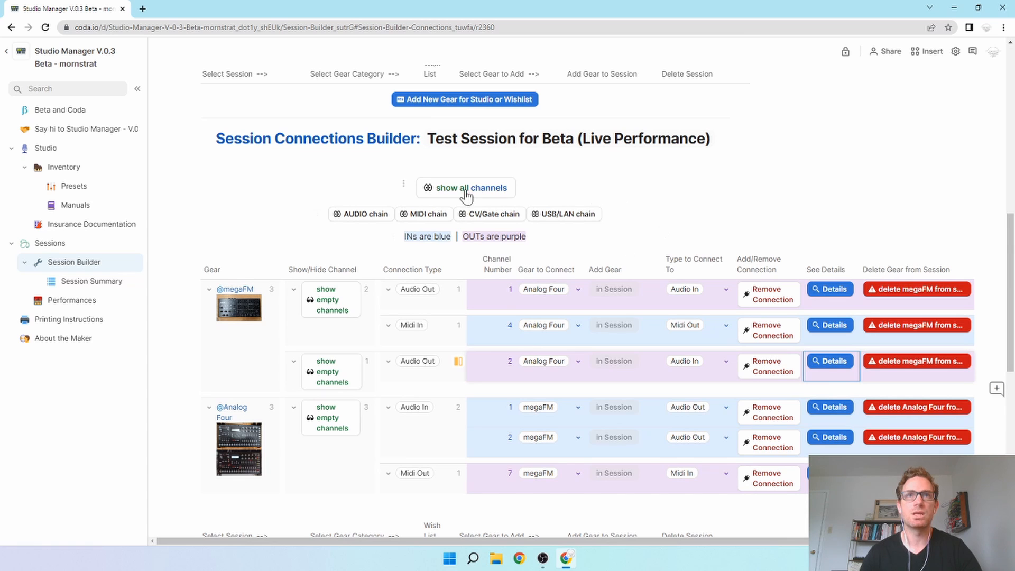
click(472, 193)
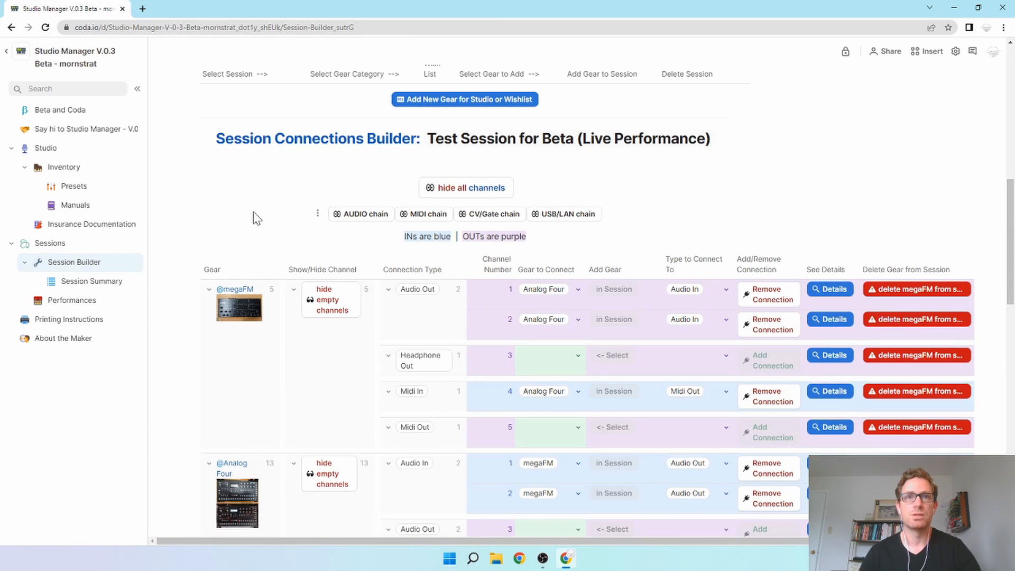
- Filter the session connections to the audio chain and show Analog Four's empty channels
scroll(254, 217, down, 1)
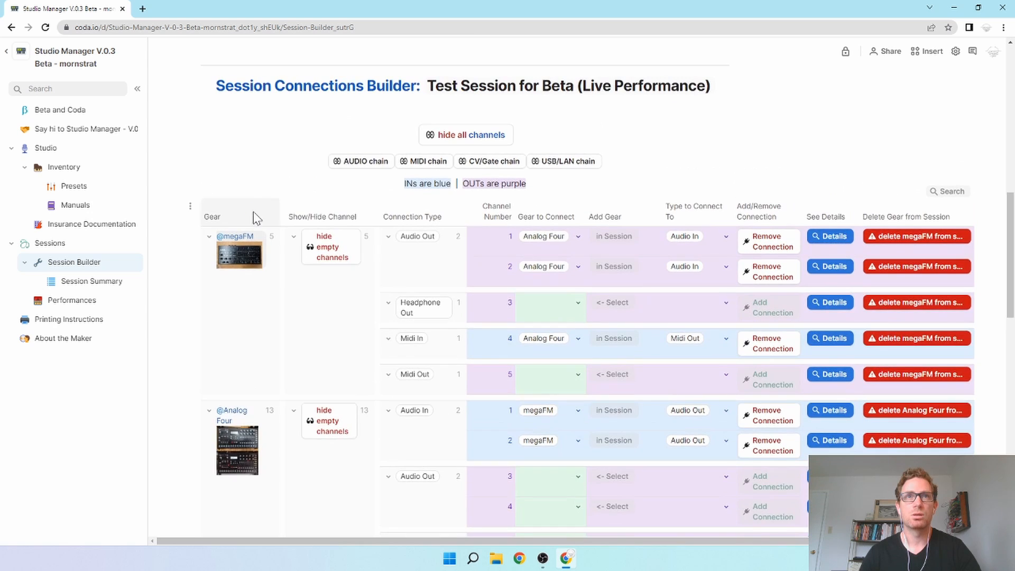
click(371, 164)
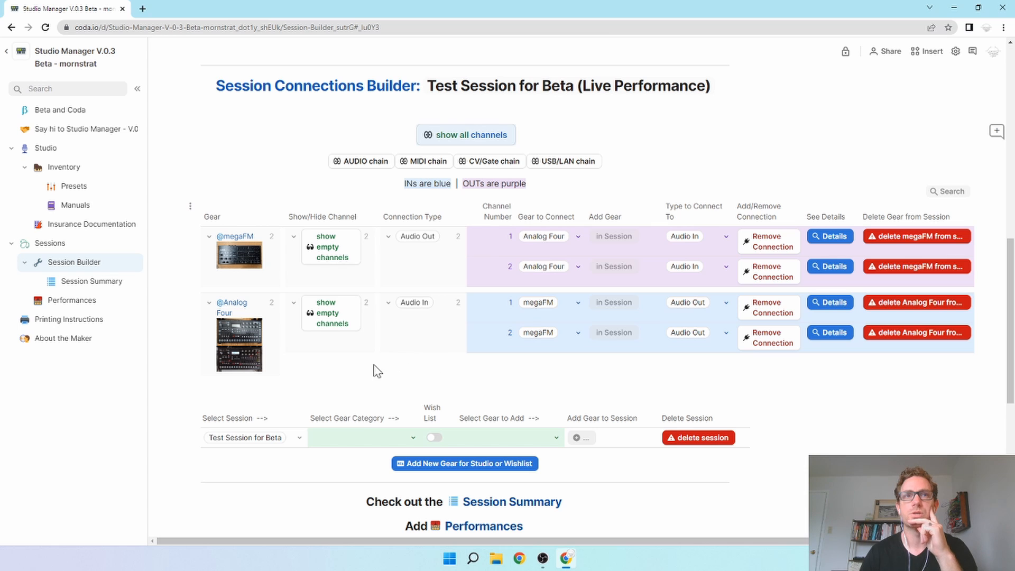
click(332, 324)
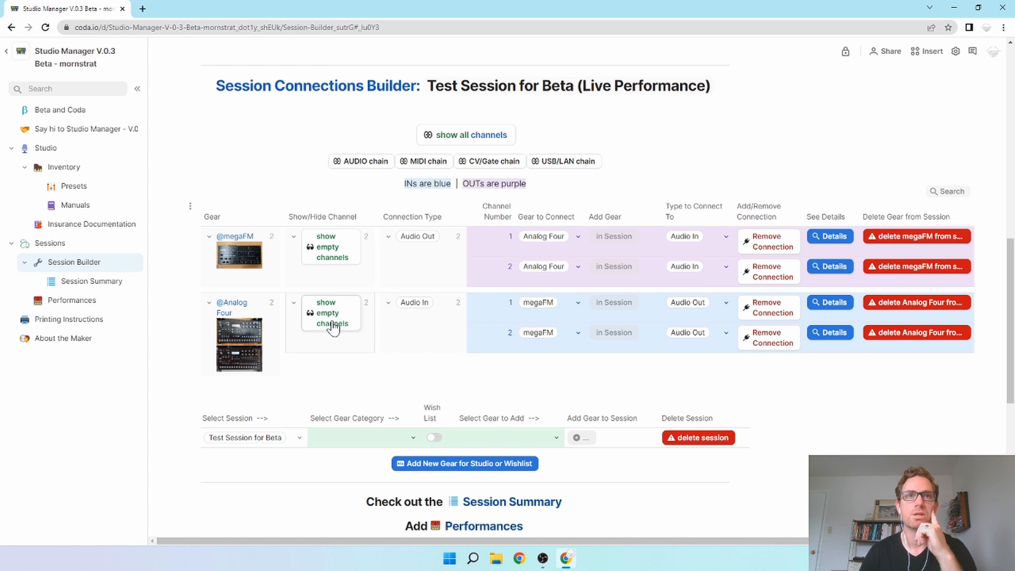
scroll(359, 414, down, 3)
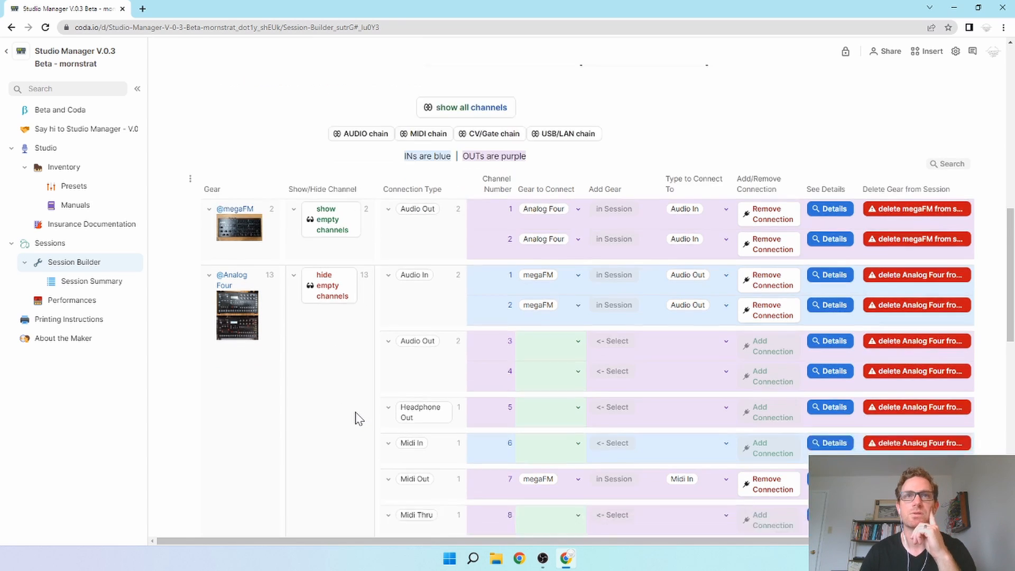
scroll(355, 414, up, 5)
scroll(327, 425, down, 1)
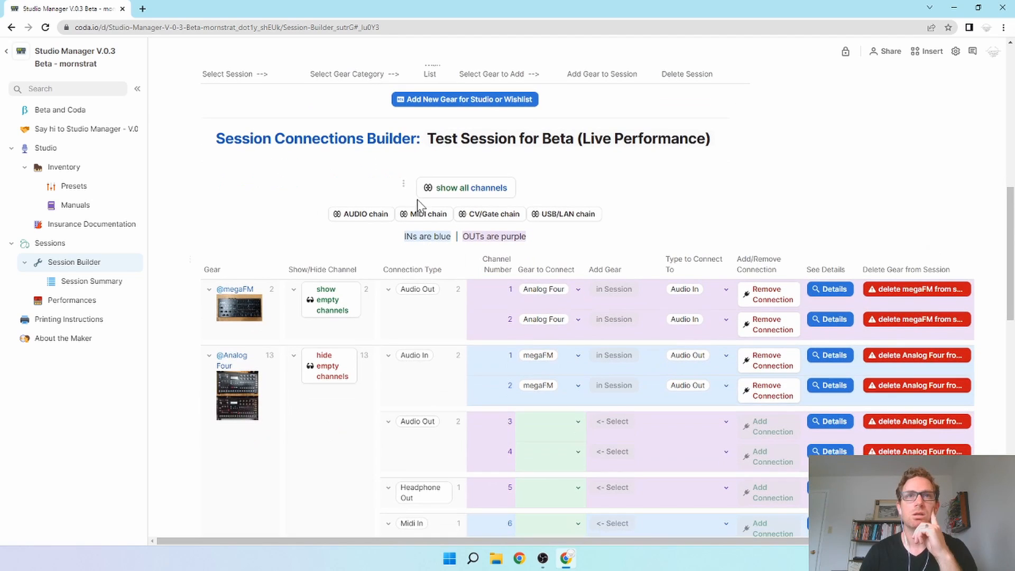
- Filter the session connections to the MIDI chain and show Analog Four's empty channels
click(427, 221)
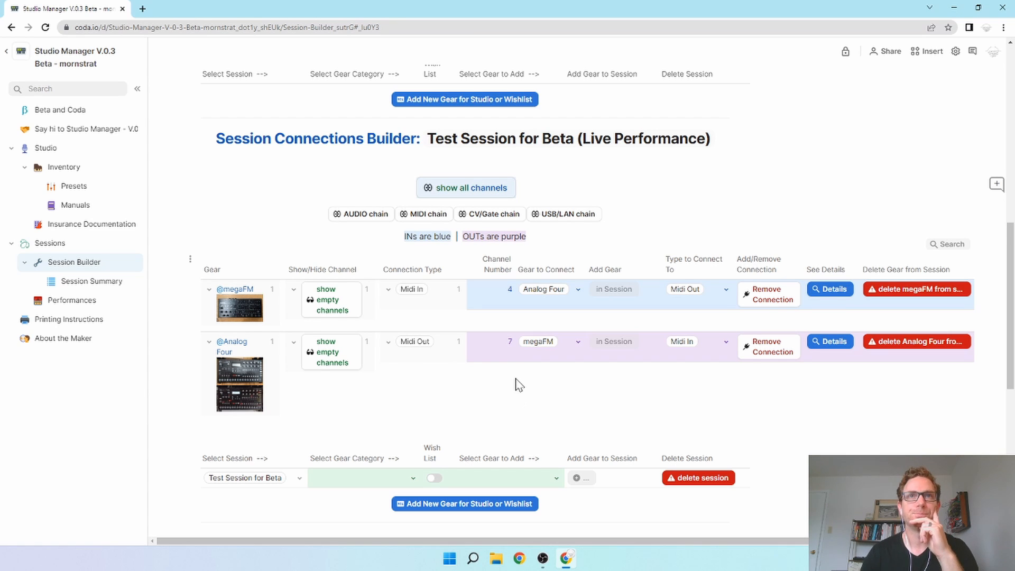
click(328, 357)
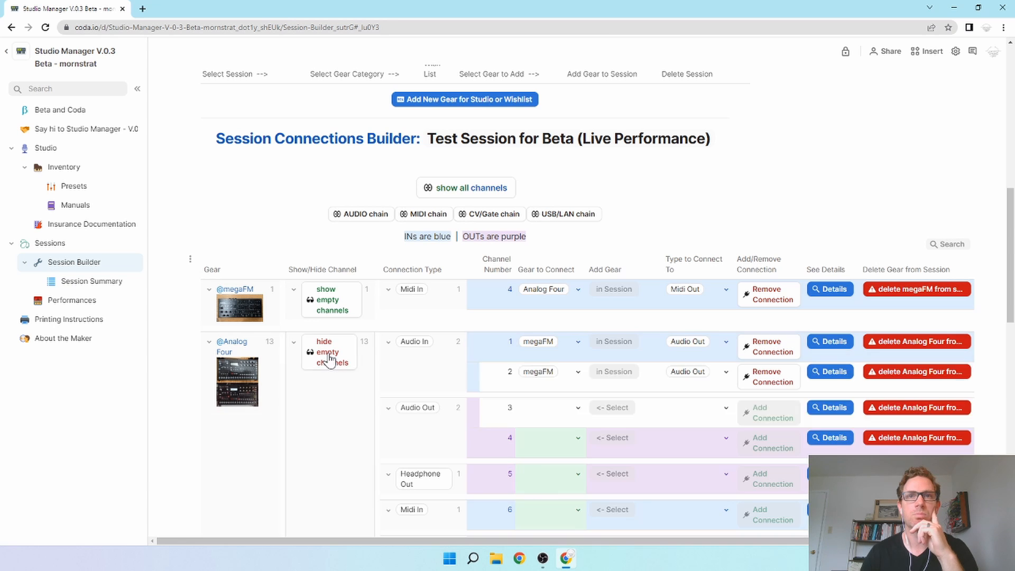
scroll(591, 362, down, 5)
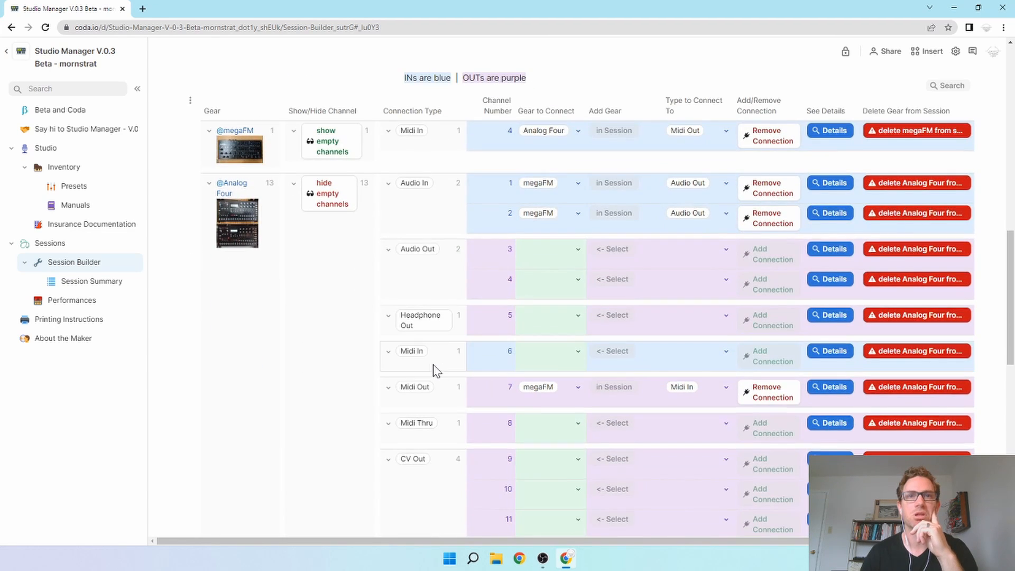
scroll(434, 370, up, 2)
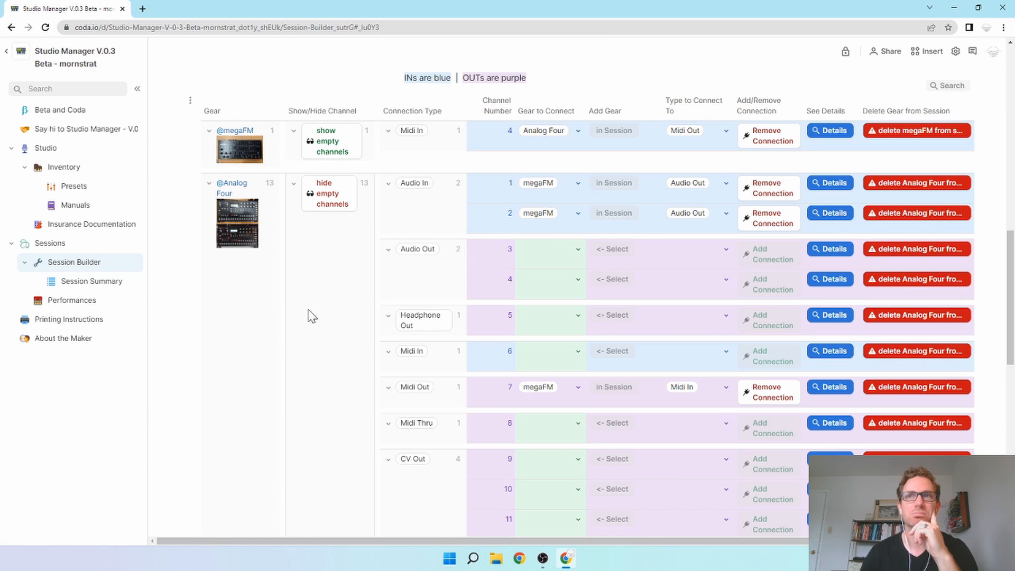
- Delete Analog Four from Test Session for Beta
click(919, 250)
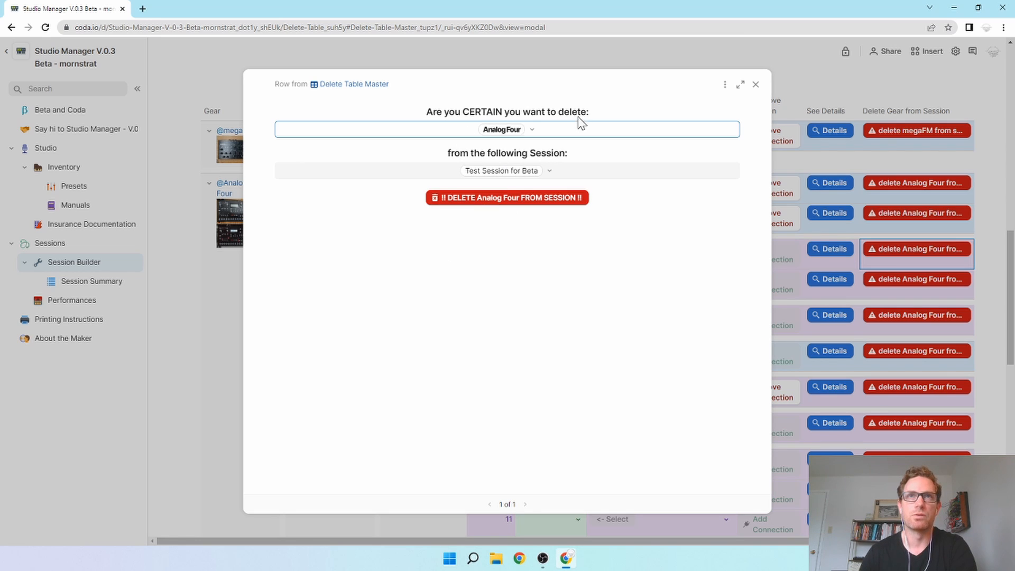
click(512, 204)
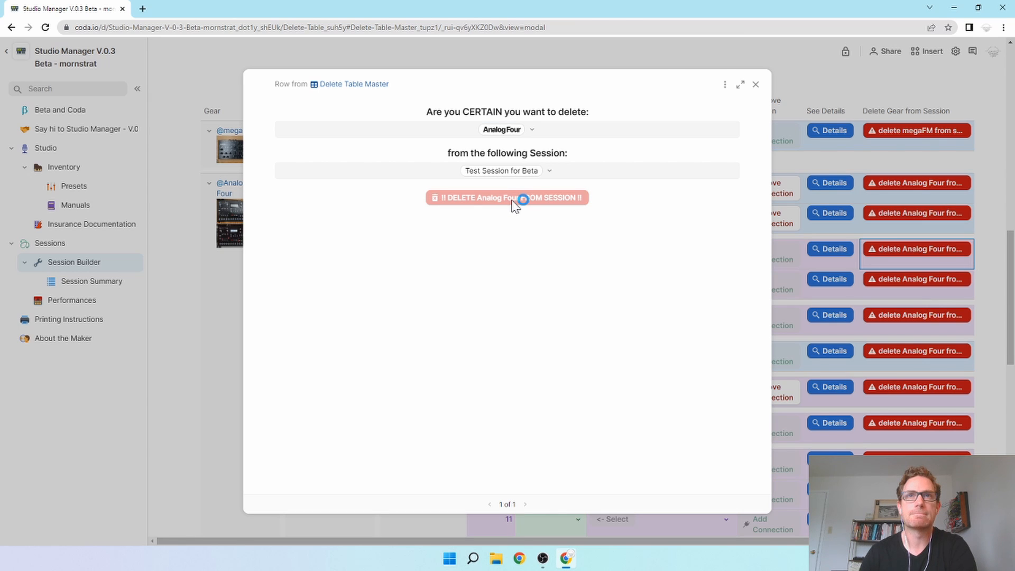
scroll(571, 301, up, 4)
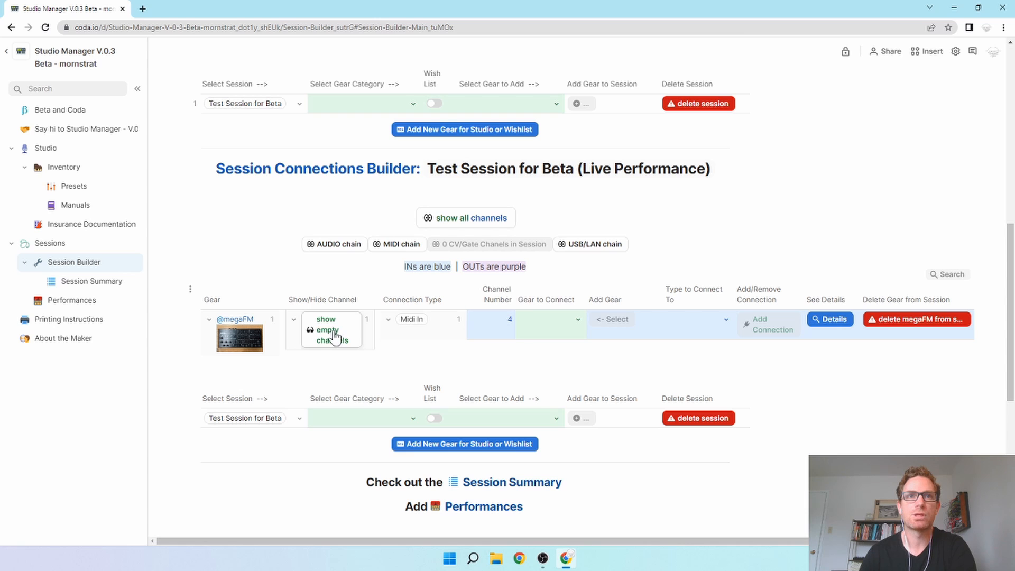
- Show the megaFM's empty channels, choose H6 as the gear for its Audio Out channel 1, and add H6 to the session
click(326, 331)
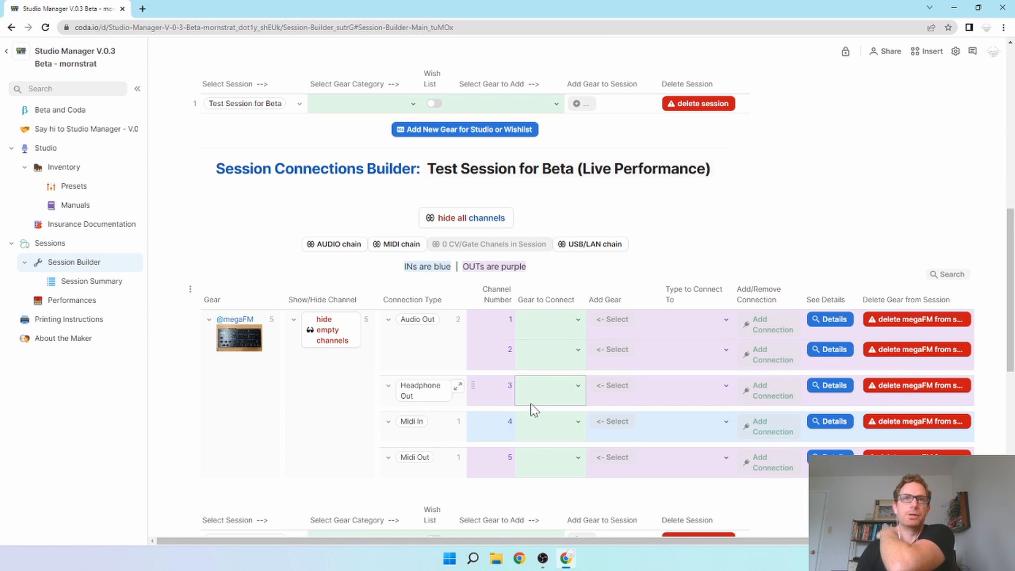
click(578, 321)
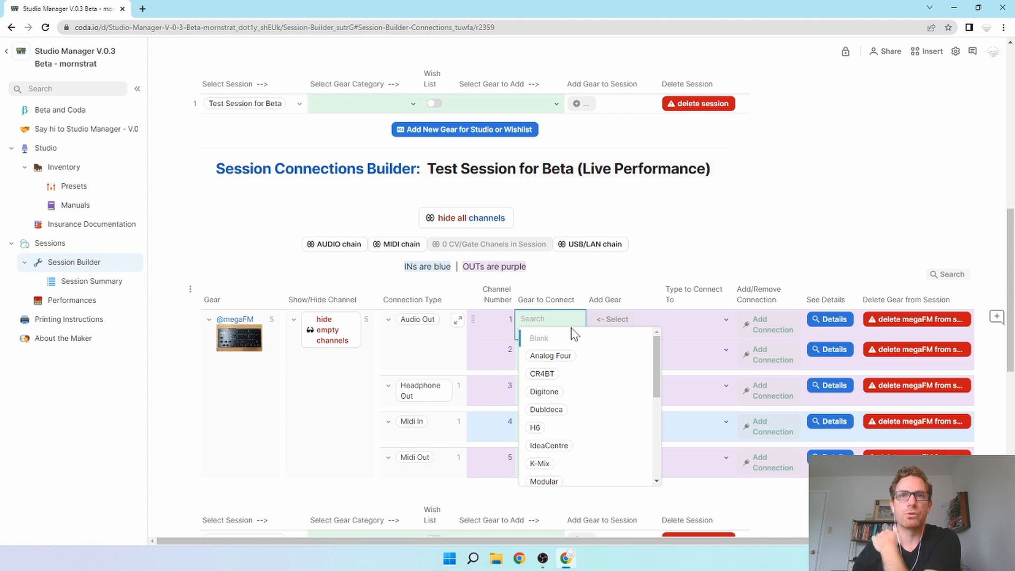
scroll(596, 403, down, 3)
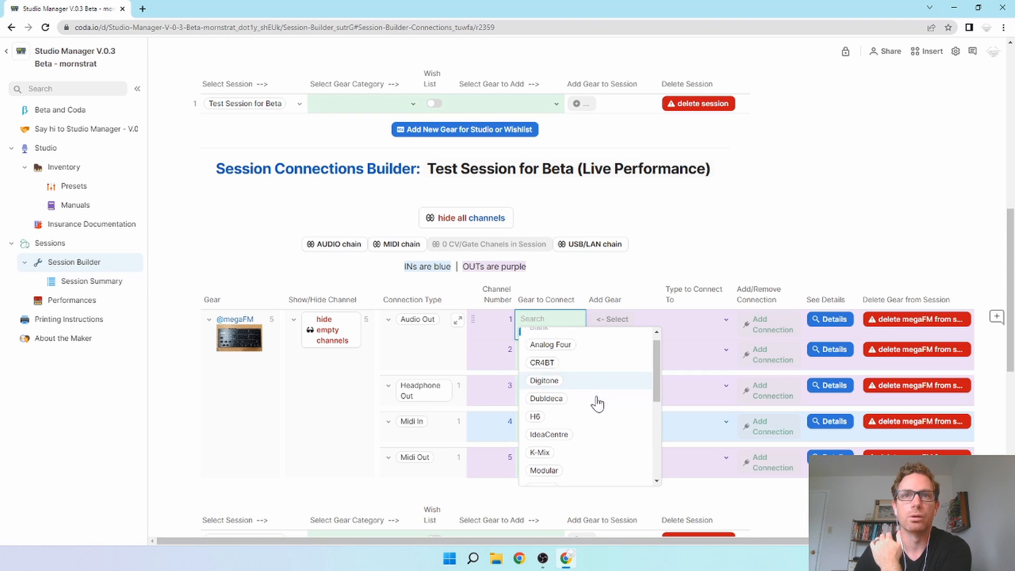
mouse_move(596, 402)
scroll(598, 403, up, 1)
scroll(597, 403, up, 1)
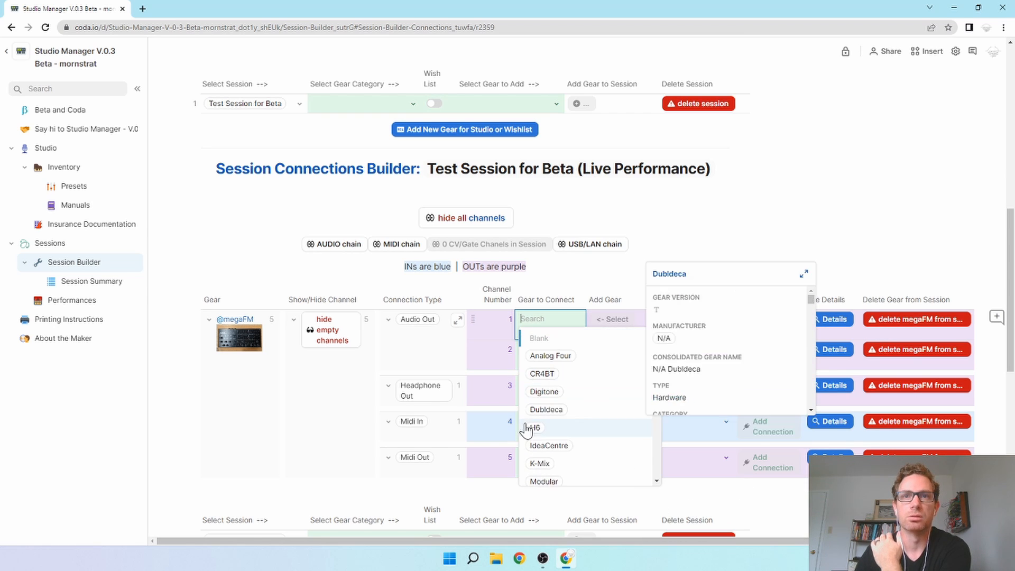
click(536, 426)
click(614, 320)
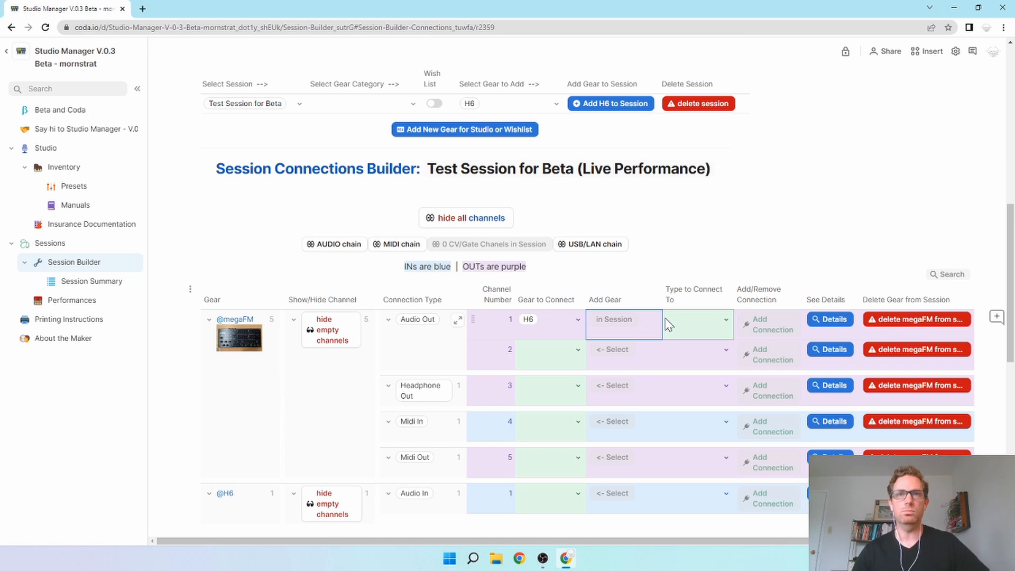
- Set megaFM's Audio Out channel 1 to connect to H6's Audio In and add the connection
click(726, 327)
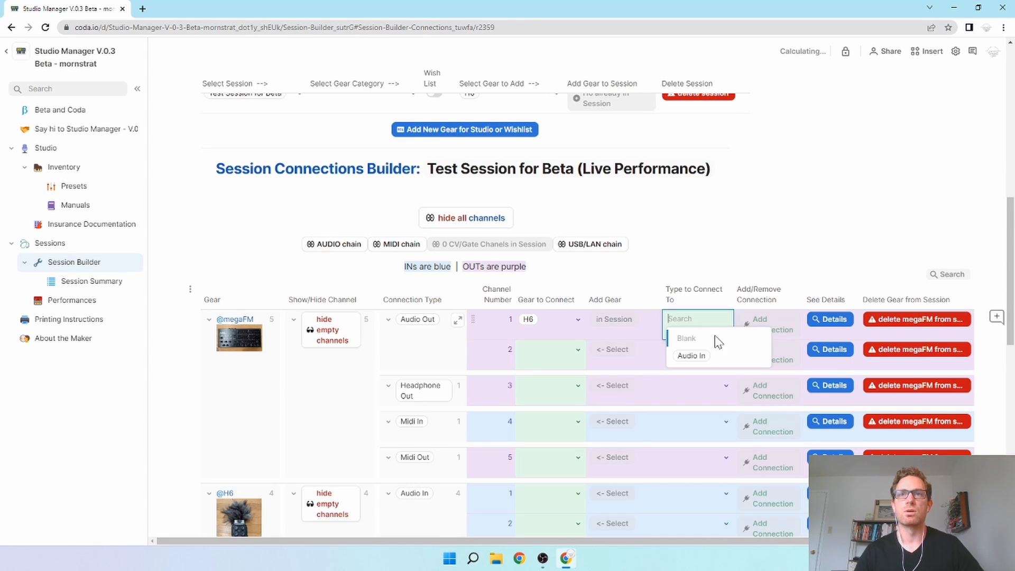
click(697, 356)
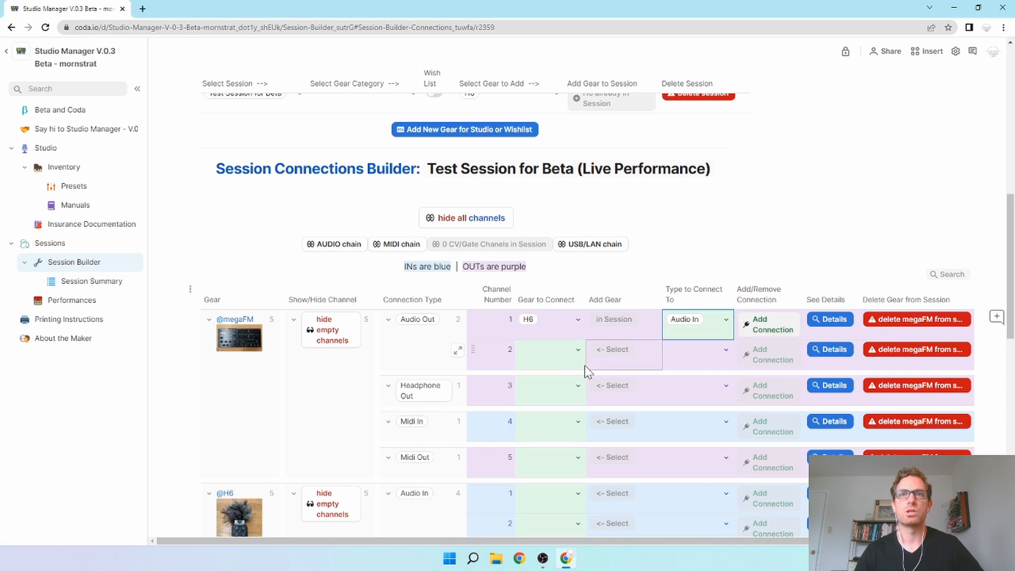
click(578, 349)
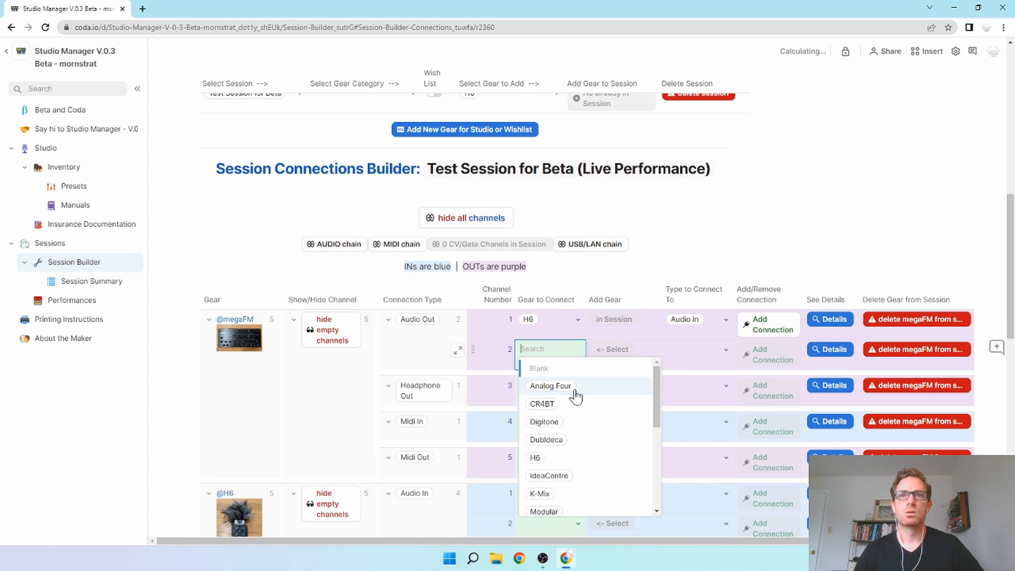
click(768, 325)
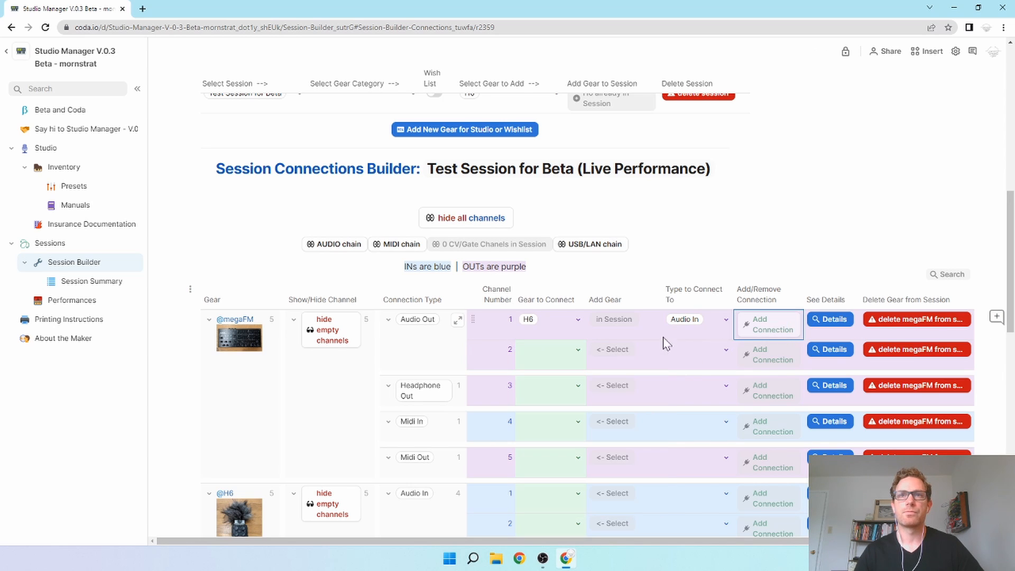
- Choose H6 as the gear for megaFM's Audio Out channel 2, set the type to Audio In, and add the connection
click(578, 350)
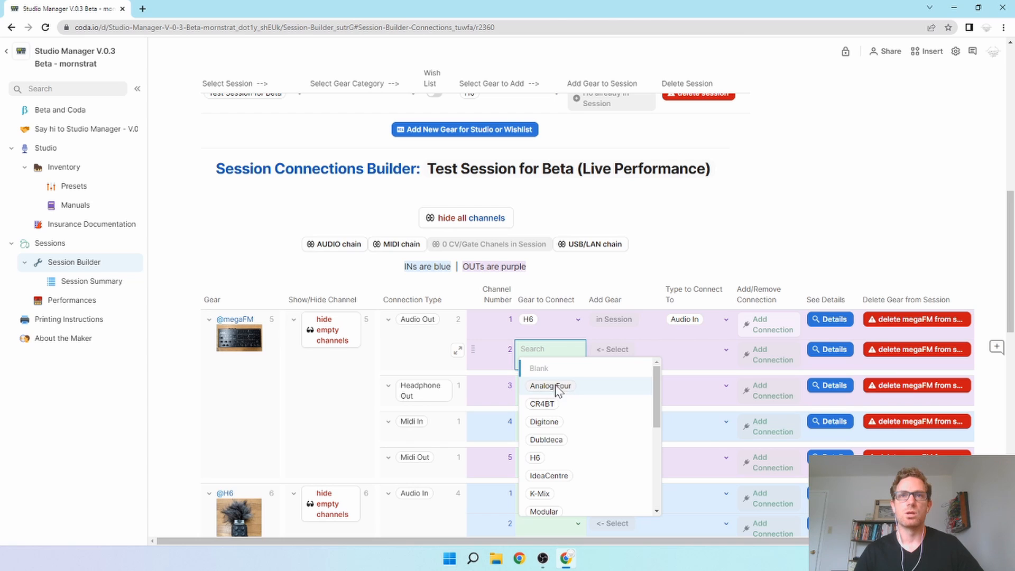
click(555, 390)
click(562, 362)
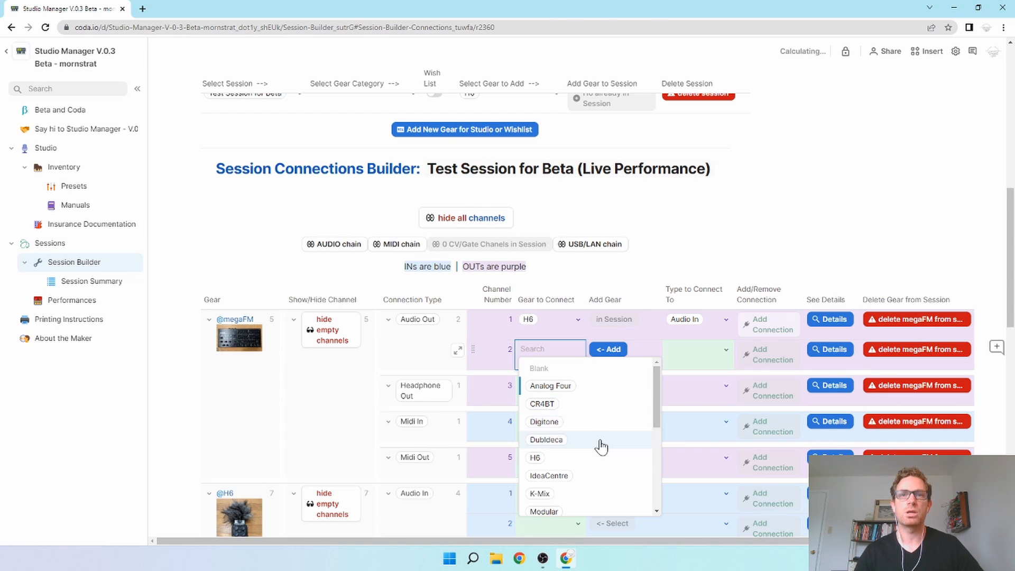
click(539, 457)
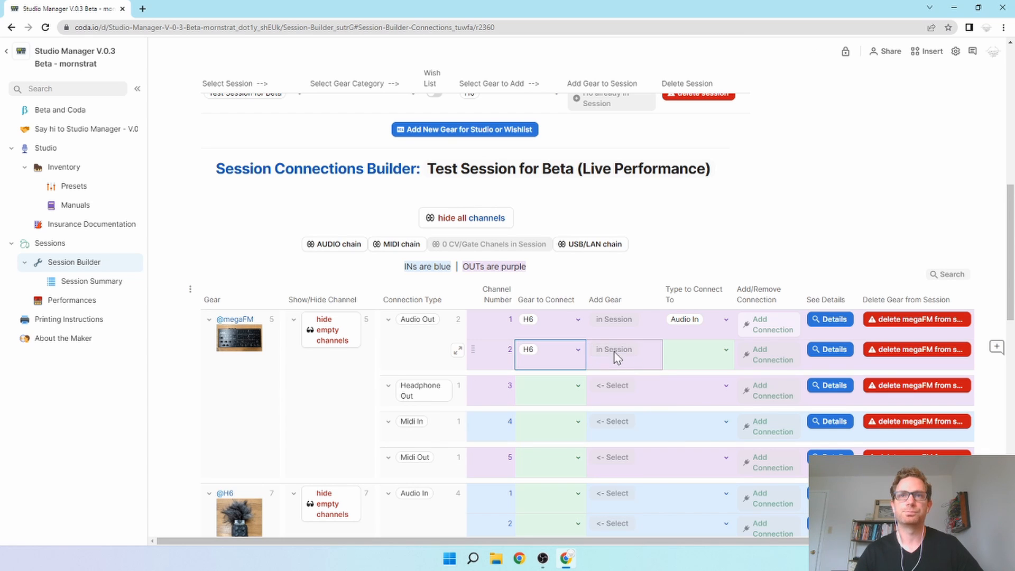
click(725, 350)
click(689, 391)
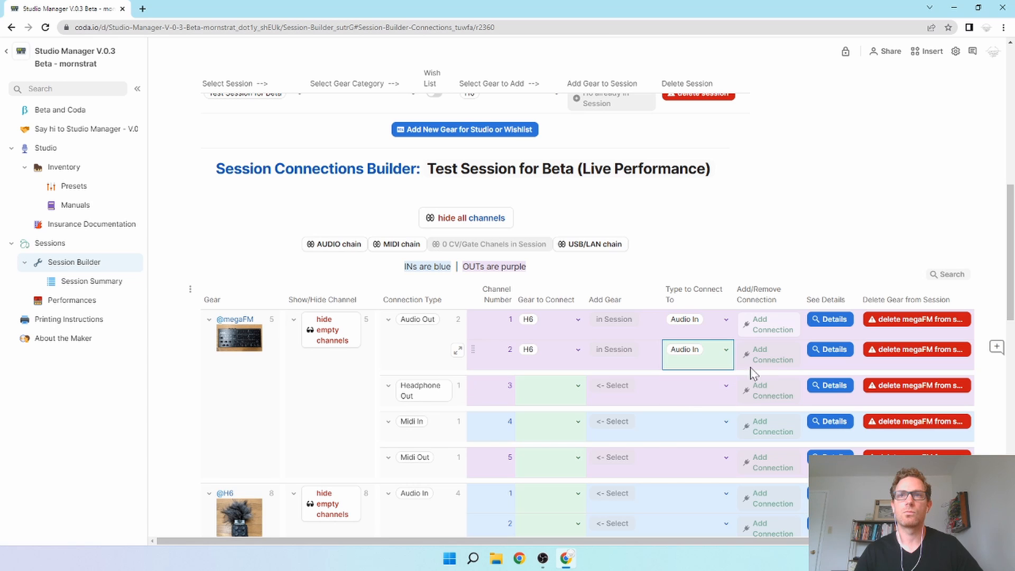
click(776, 356)
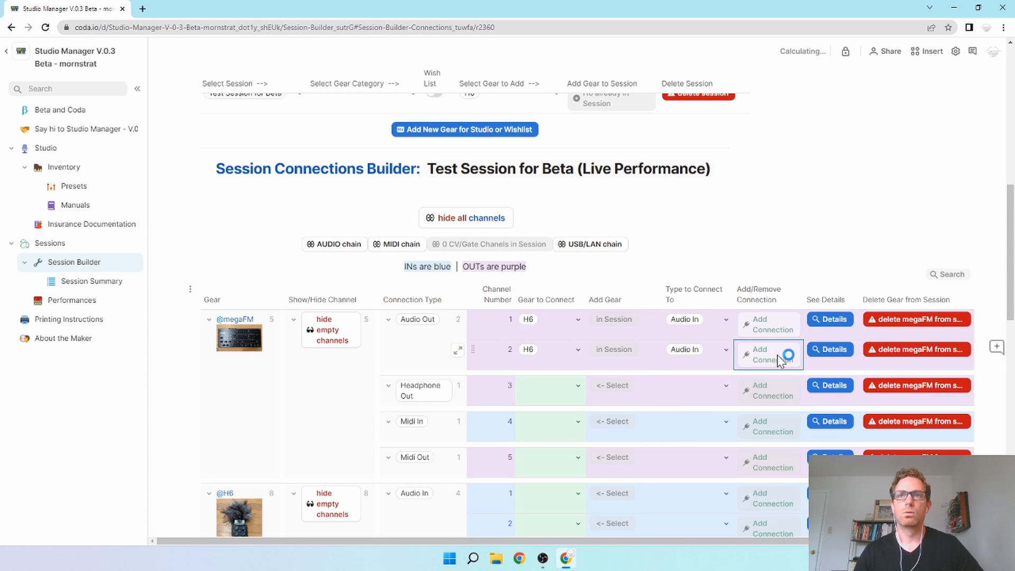
- Hide the empty channels of all gear in Test Session for Beta
scroll(661, 365, down, 3)
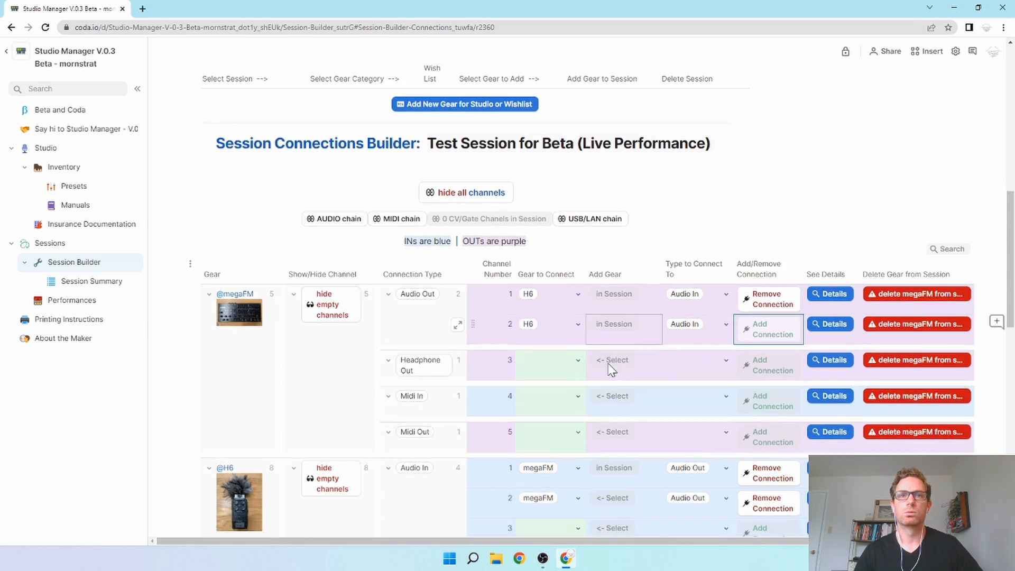
scroll(555, 359, up, 1)
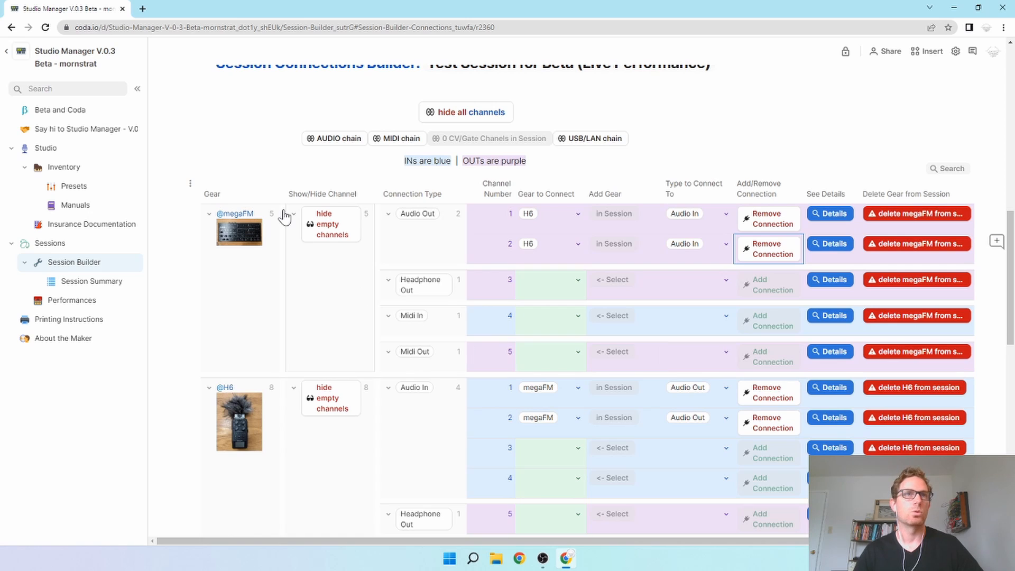
click(469, 114)
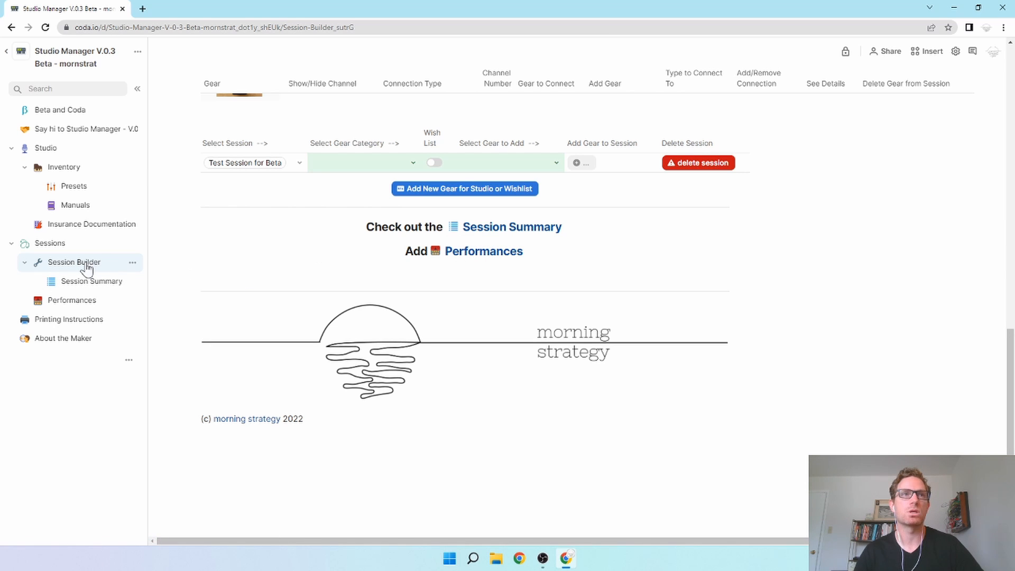
- Open the Session Summary page and examine the Active Session Connections table across all its columns, then collapse it
click(82, 287)
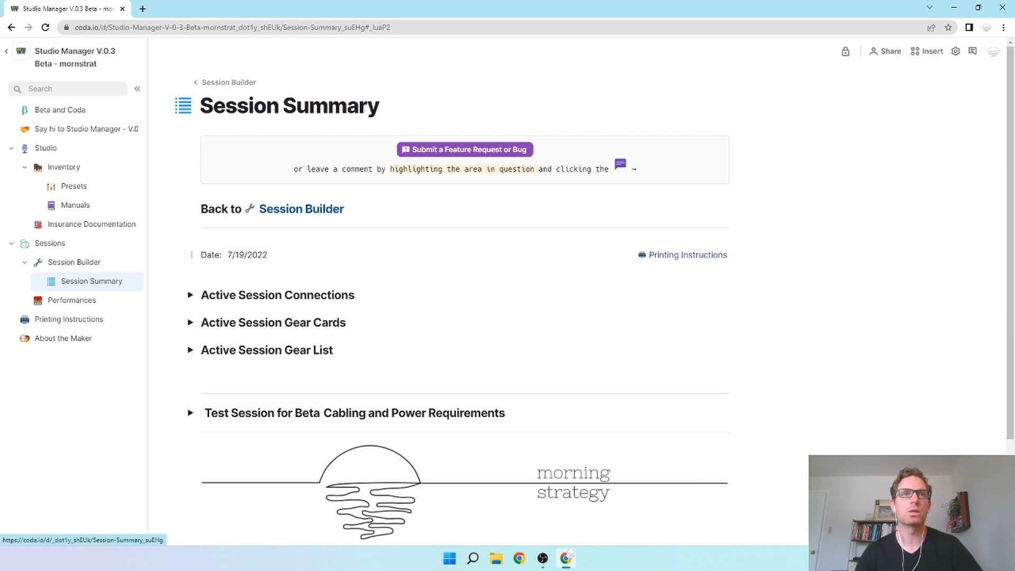
click(189, 296)
scroll(181, 351, down, 3)
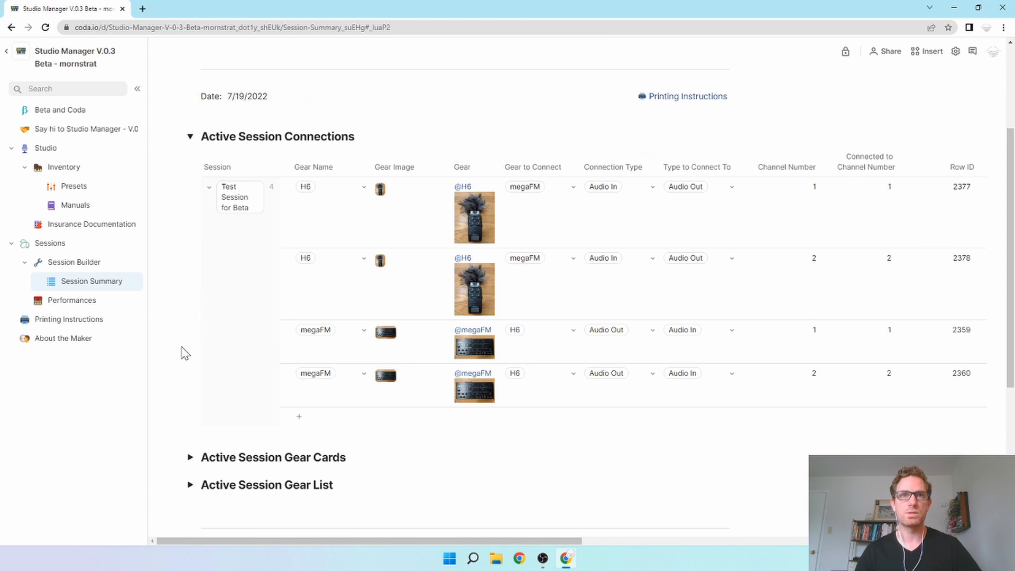
scroll(181, 351, up, 1)
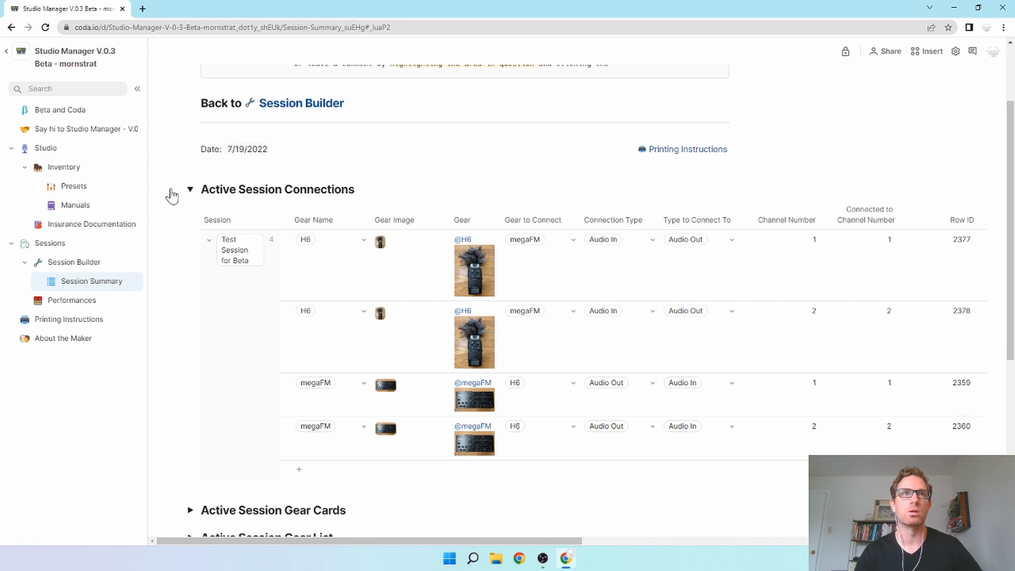
scroll(568, 310, right, 10)
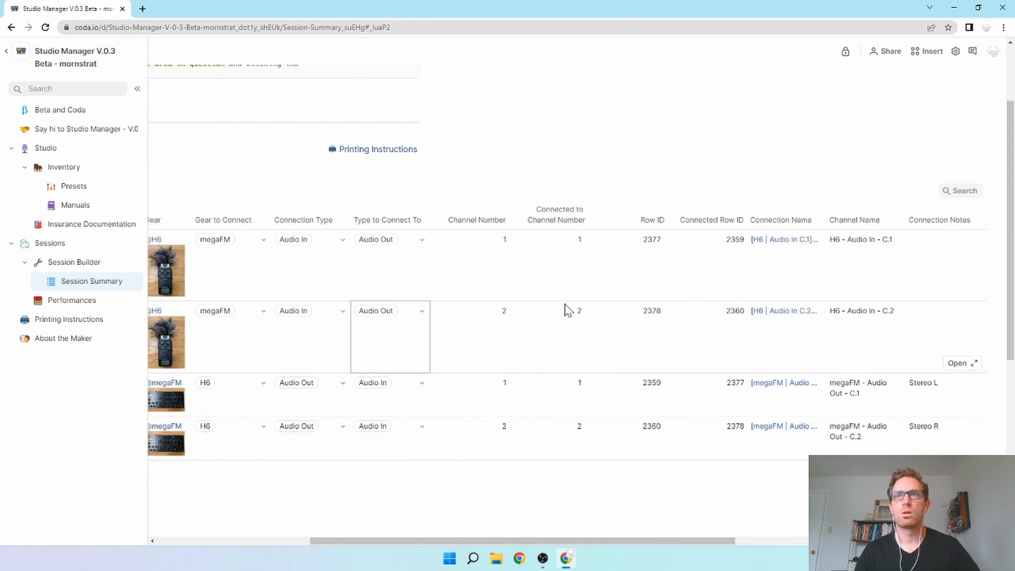
scroll(568, 309, left, 6)
scroll(574, 314, left, 5)
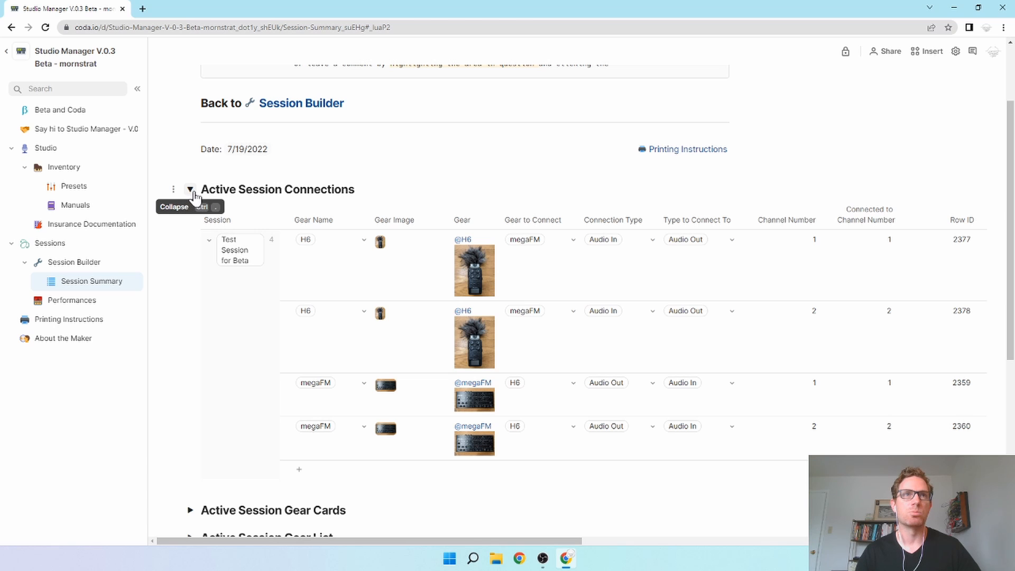
click(189, 190)
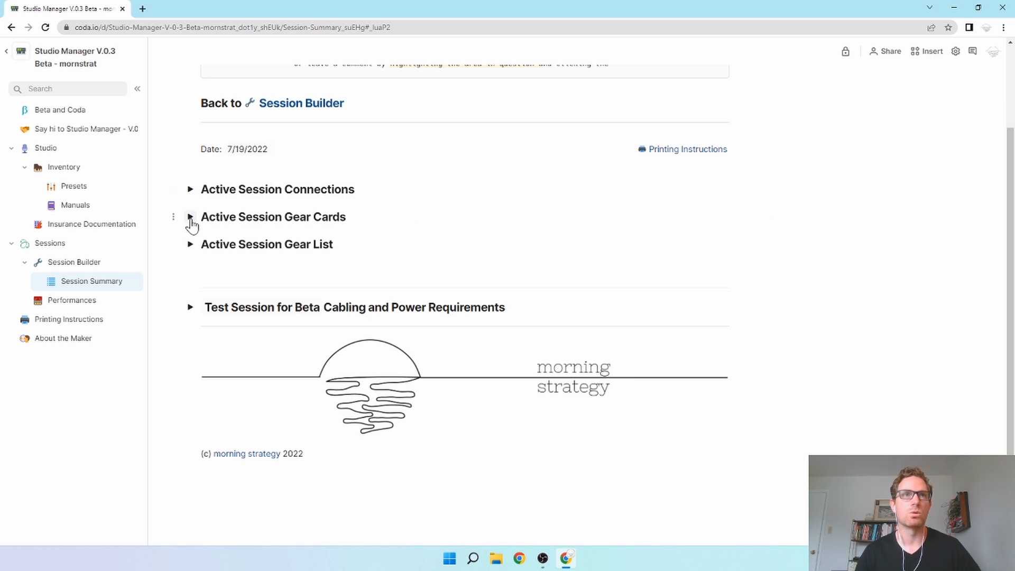
- Expand the Active Session Gear Cards and the Active Session Gear List in turn, collapsing each after reviewing it
click(189, 216)
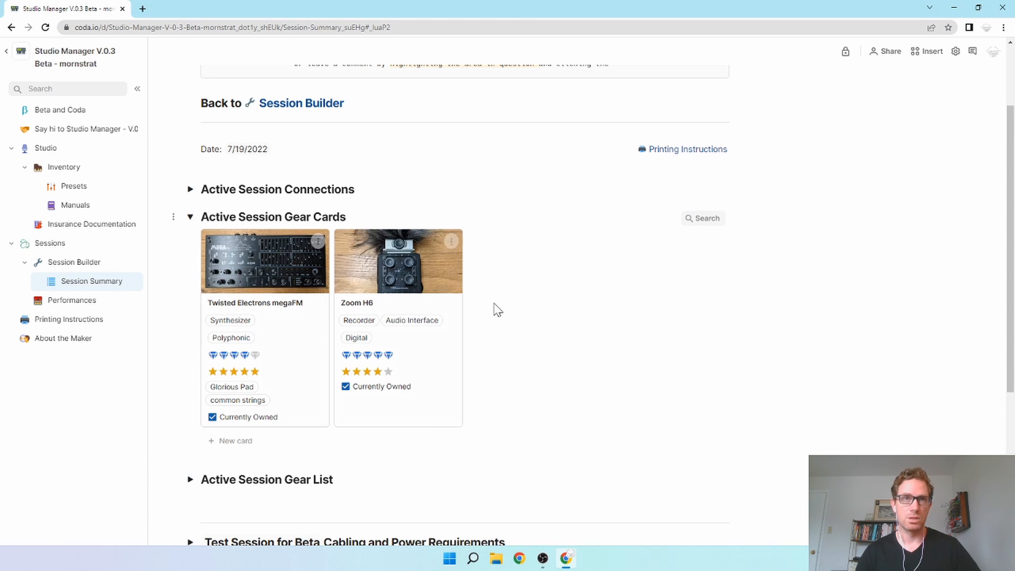
click(190, 217)
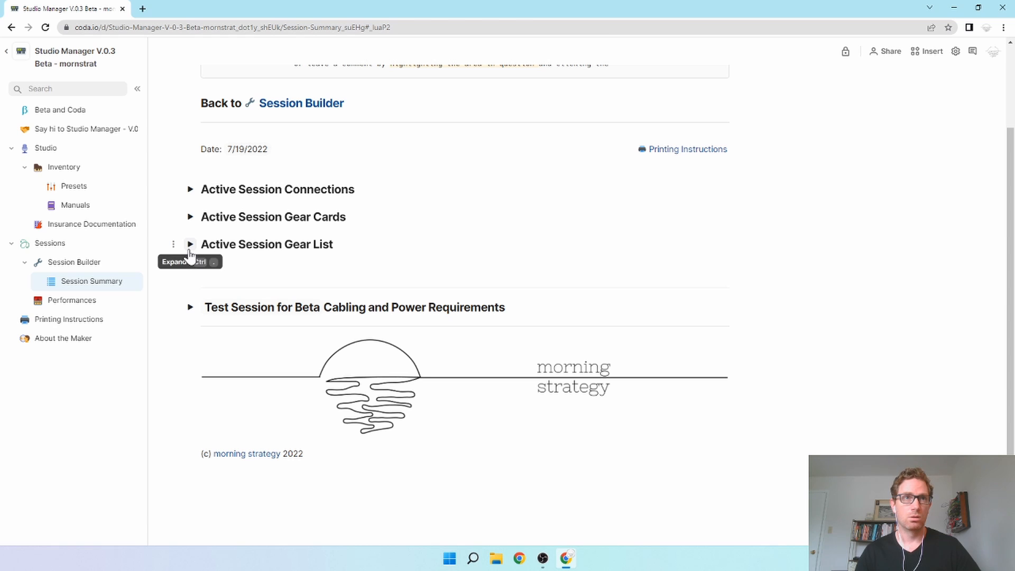
click(189, 251)
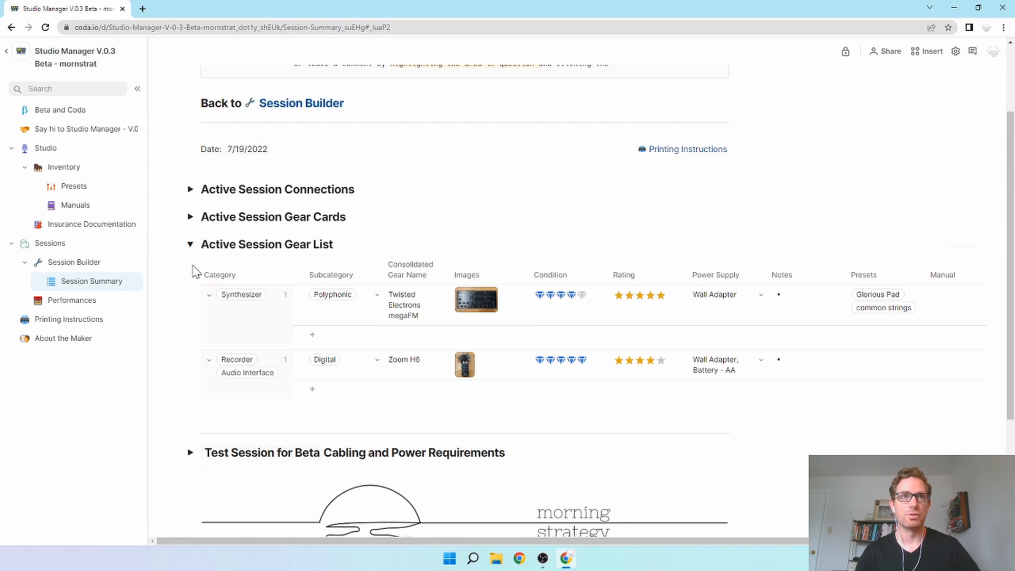
click(189, 244)
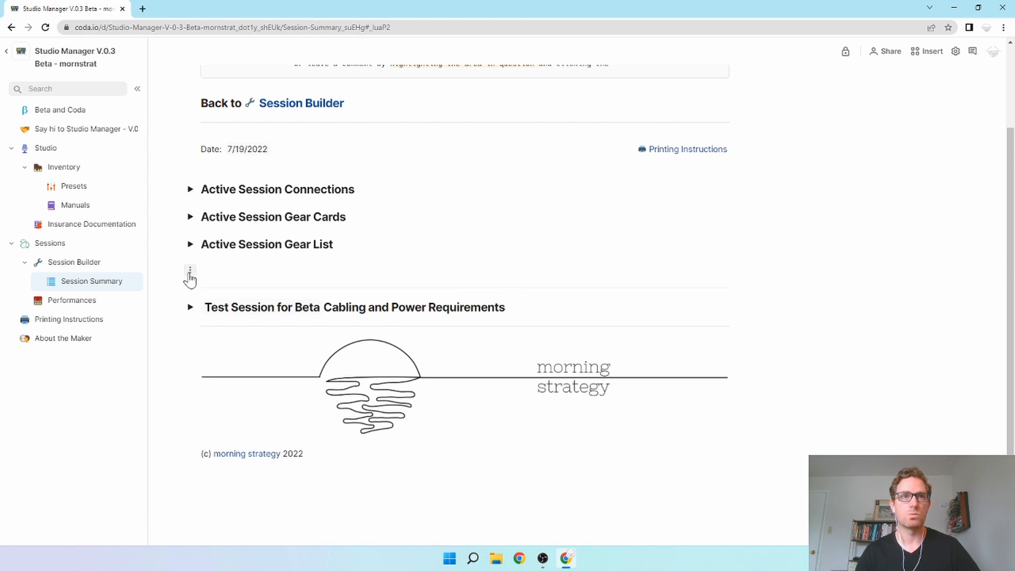
- Expand the Test Session for Beta Cabling and Power Requirements section and review the cable and power needs
click(189, 308)
scroll(175, 310, down, 1)
scroll(169, 309, down, 2)
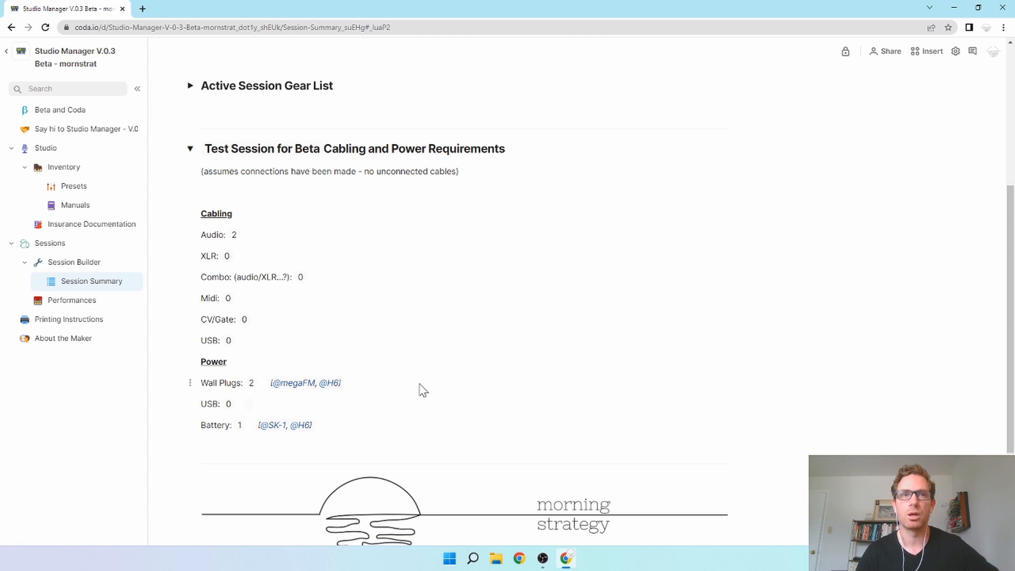
scroll(440, 387, up, 5)
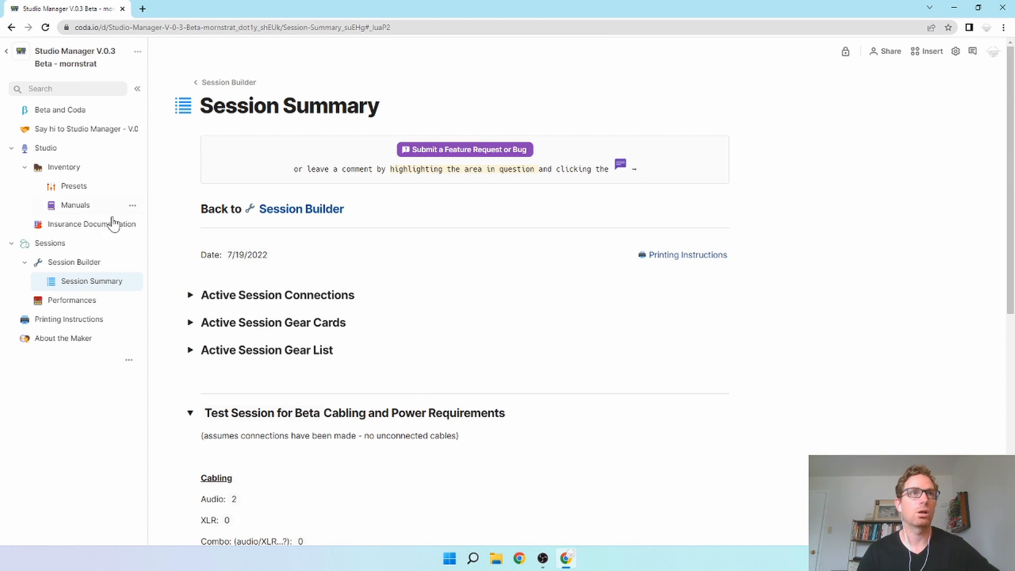
- Return to the Session Builder page and look over its gear and connections sections for Test Session for Beta
click(89, 265)
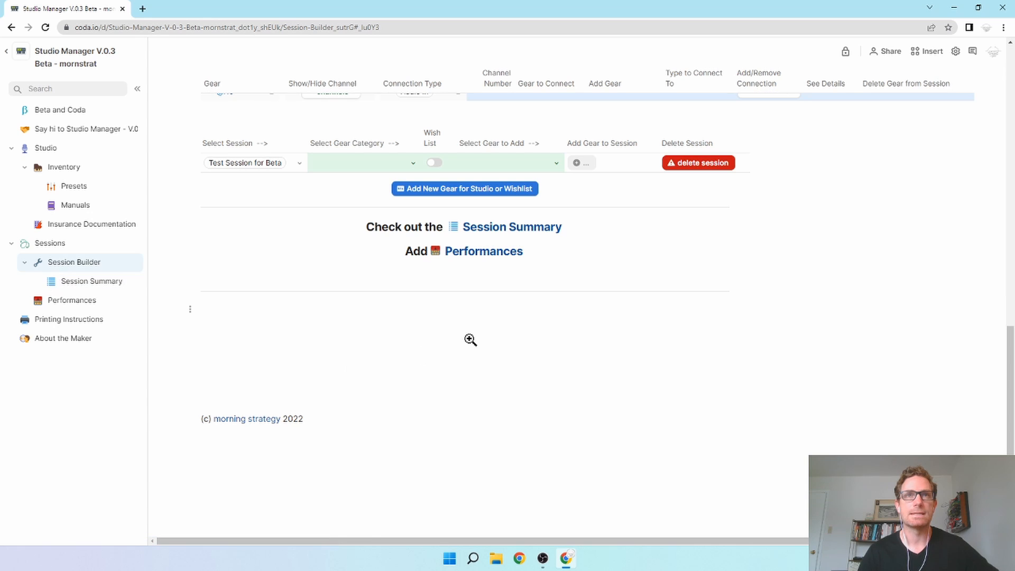
scroll(798, 274, up, 5)
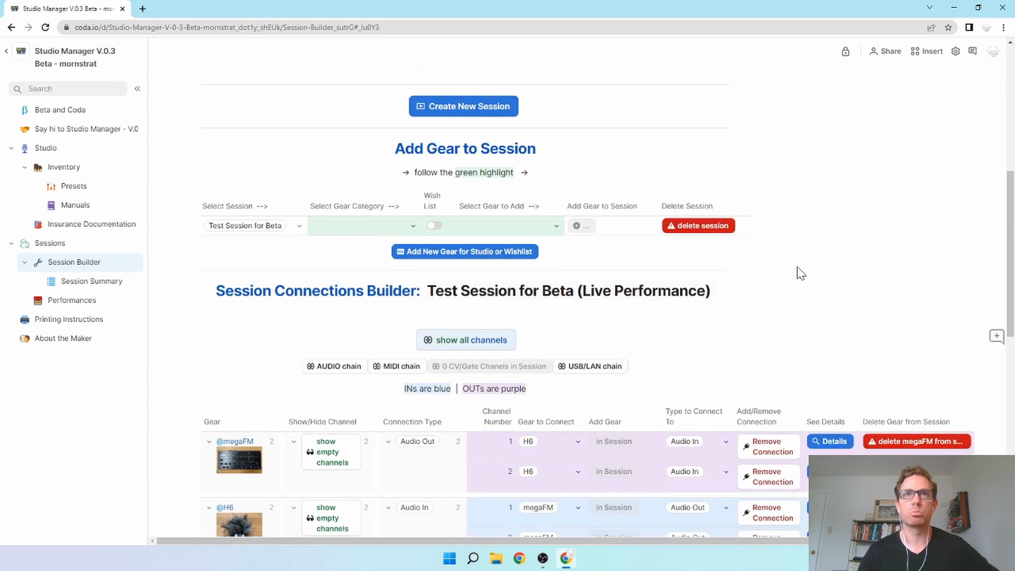
scroll(800, 273, down, 3)
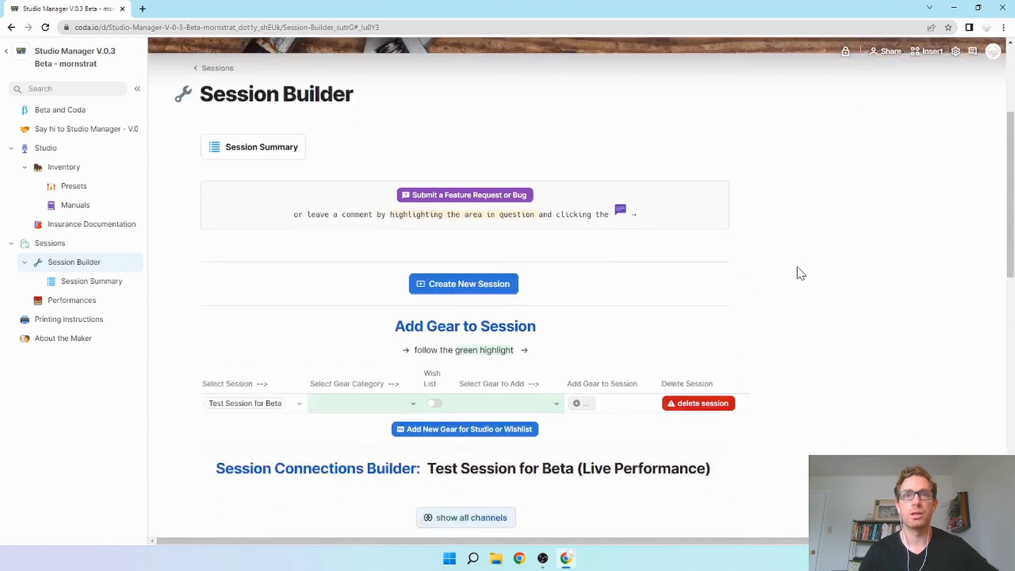